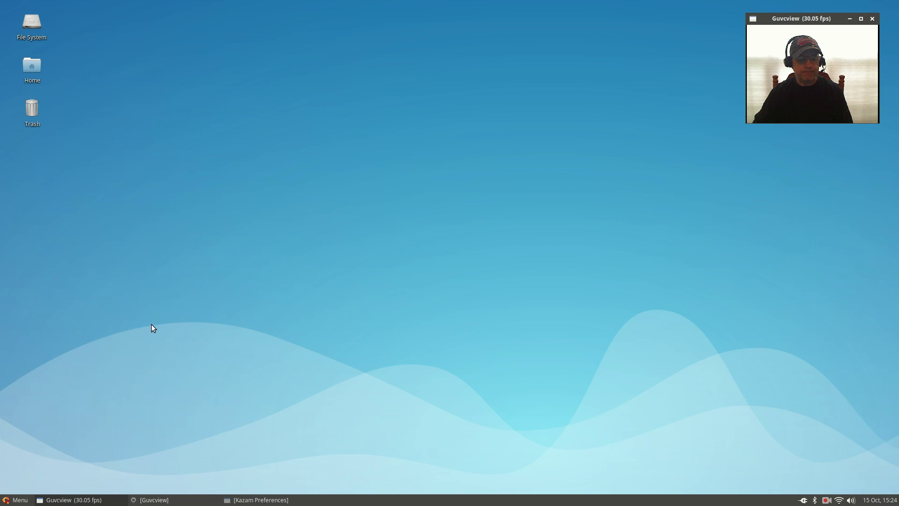
# Launch Firefox and open the "Peppermint 7 Released" page from the browsing history.
pyautogui.click(15, 499)
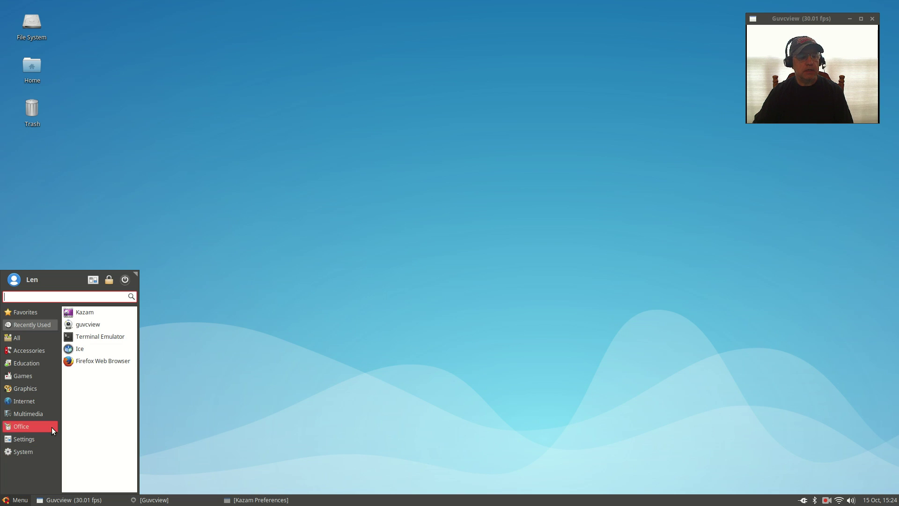
pyautogui.click(85, 365)
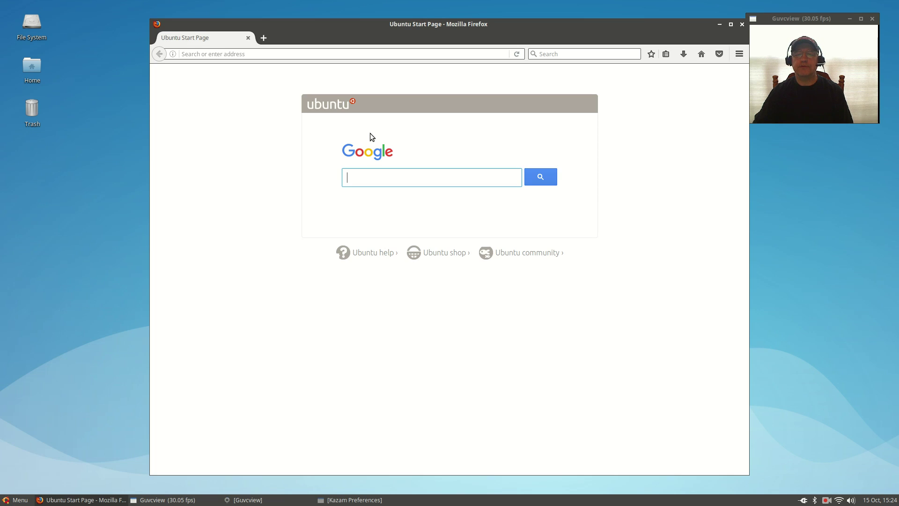
pyautogui.moveTo(458, 24); pyautogui.dragTo(403, 26)
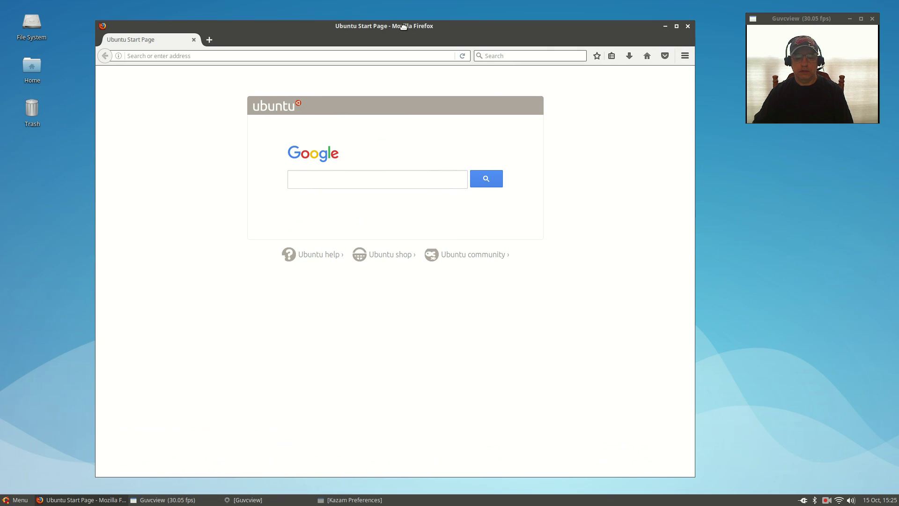
pyautogui.click(684, 55)
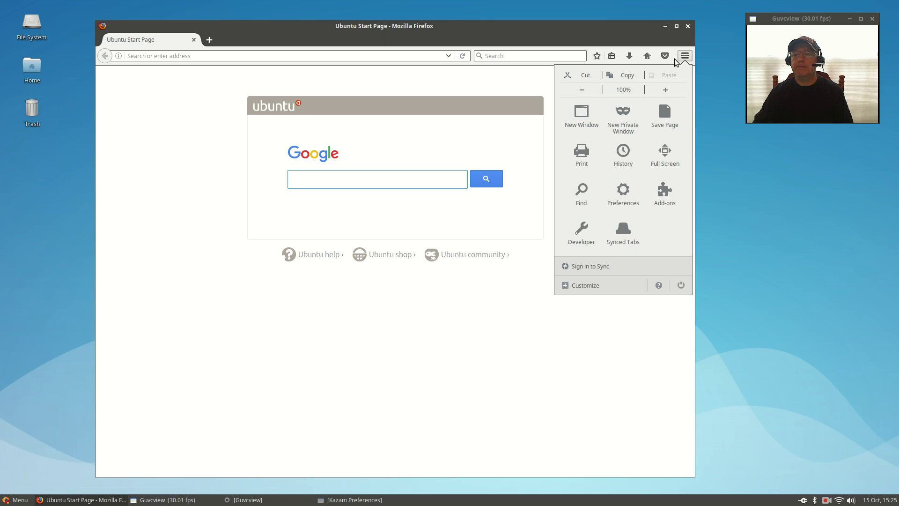
pyautogui.click(623, 154)
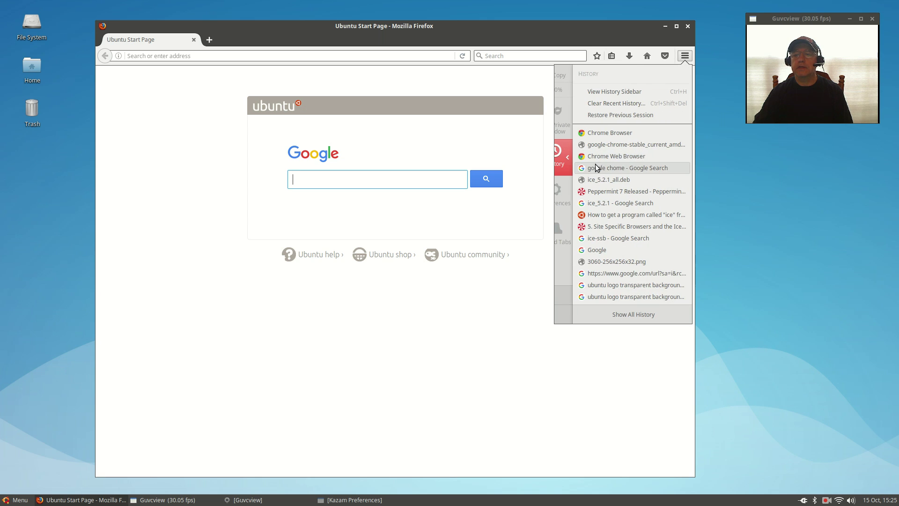
pyautogui.click(609, 192)
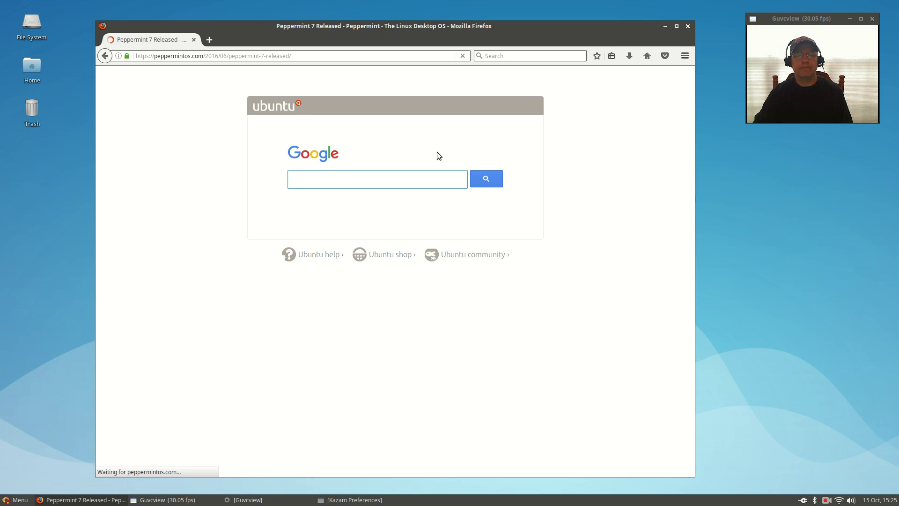
# Look through the comments on the Peppermint 7 release page for the download link to Ice version 5.2.1.
pyautogui.scroll(-15, 370, 178)
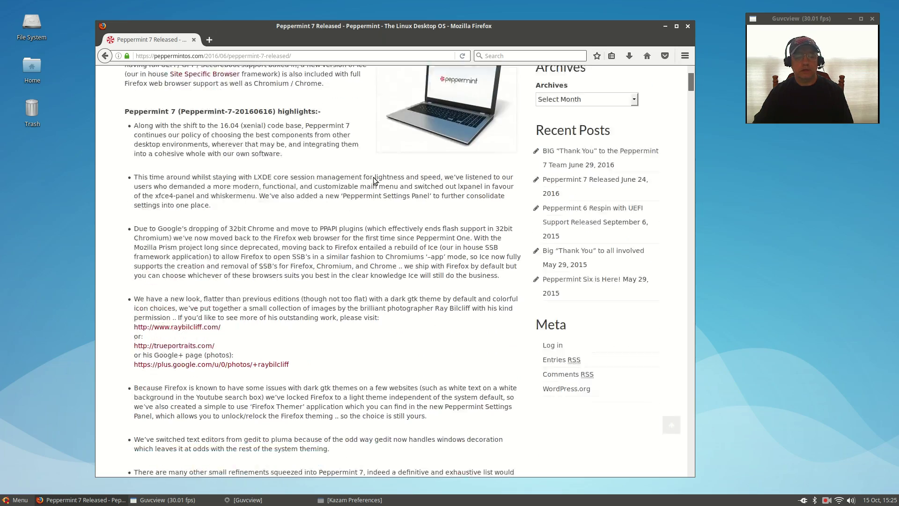
pyautogui.scroll(-15, 370, 196)
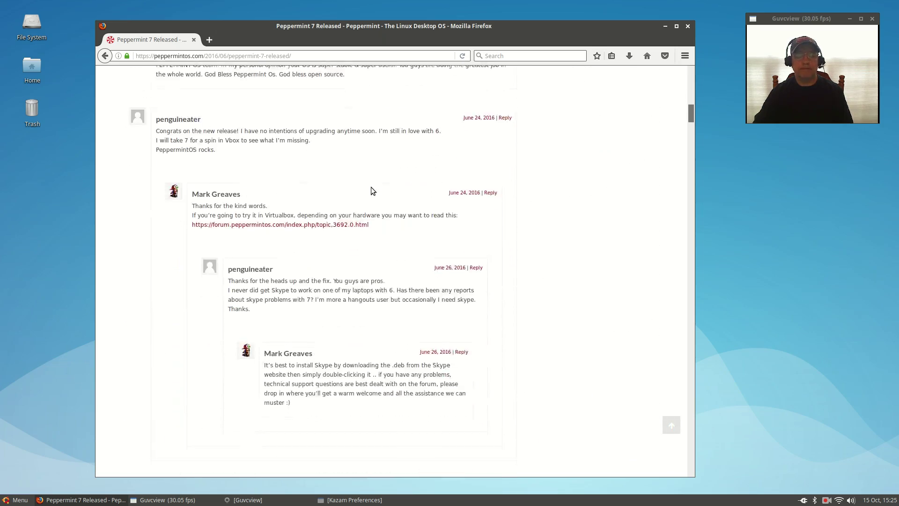
pyautogui.scroll(-8, 363, 211)
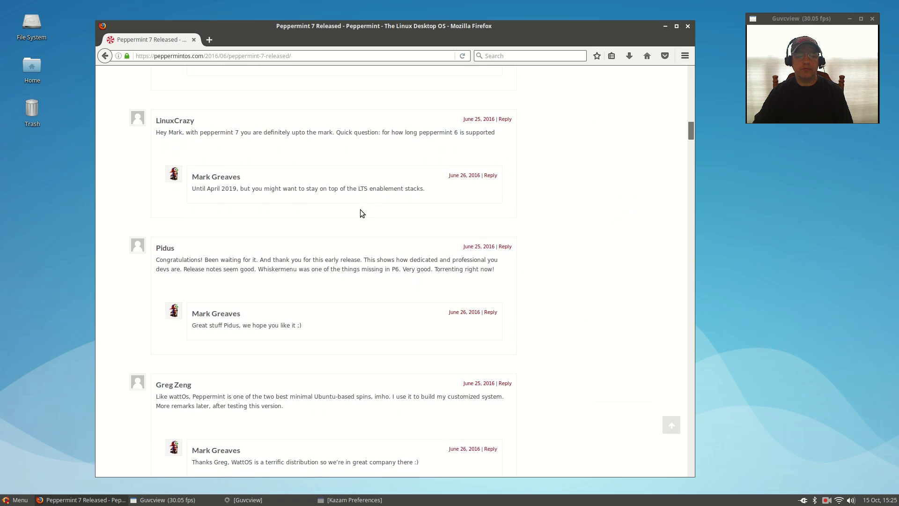
pyautogui.scroll(-3, 358, 215)
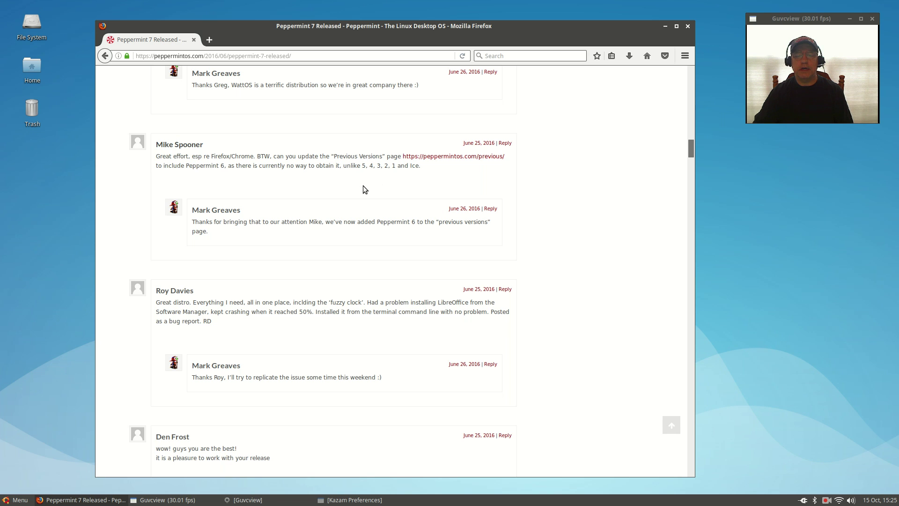
pyautogui.scroll(-5, 365, 201)
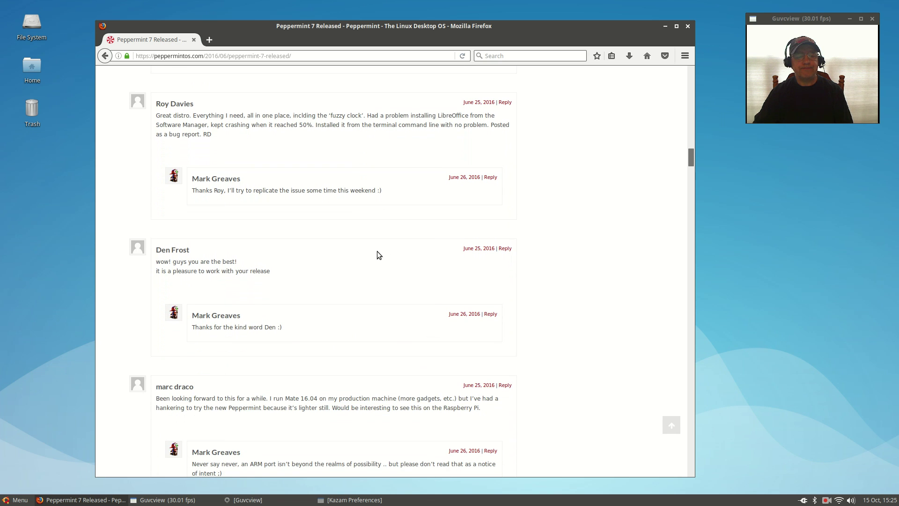
pyautogui.scroll(-10, 379, 254)
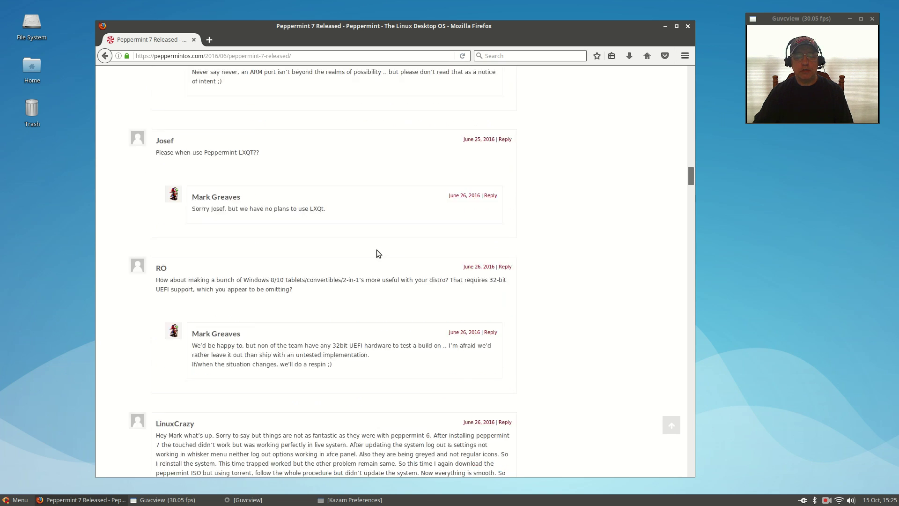
pyautogui.scroll(-12, 379, 254)
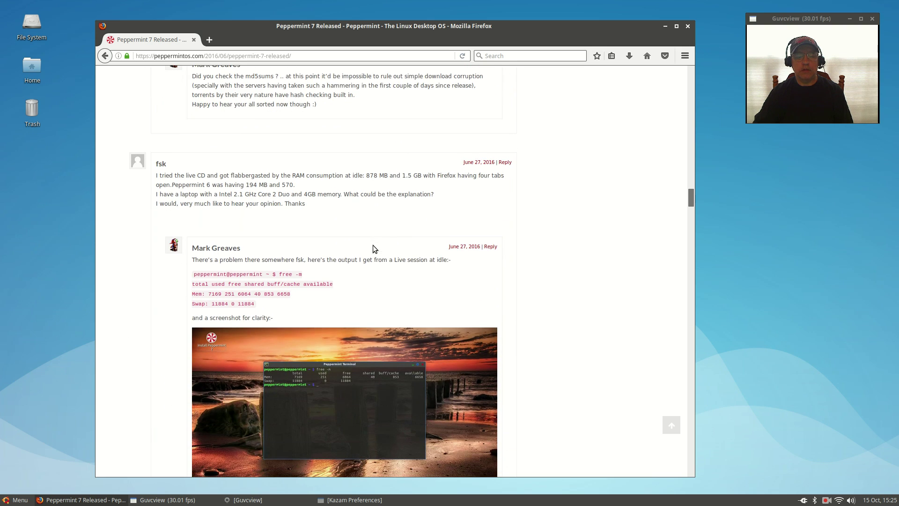
pyautogui.scroll(-16, 373, 248)
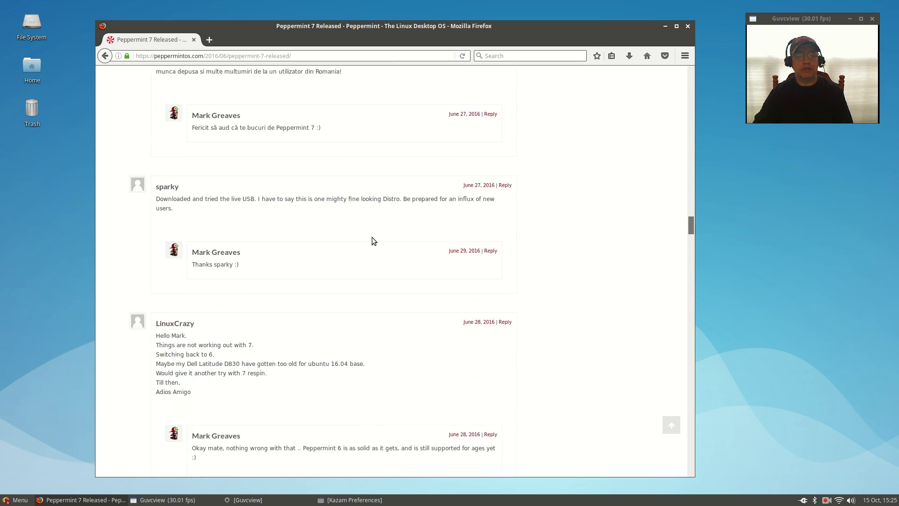
pyautogui.scroll(-14, 374, 240)
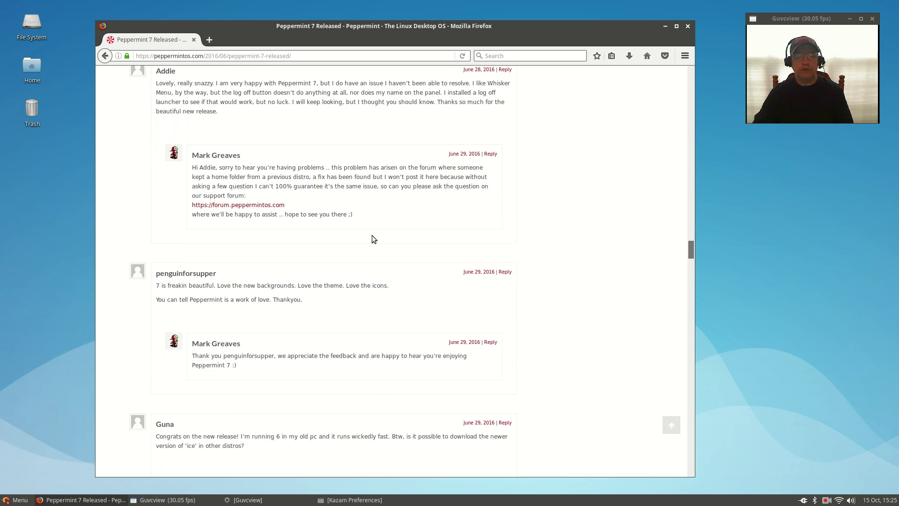
pyautogui.scroll(1, 309, 73)
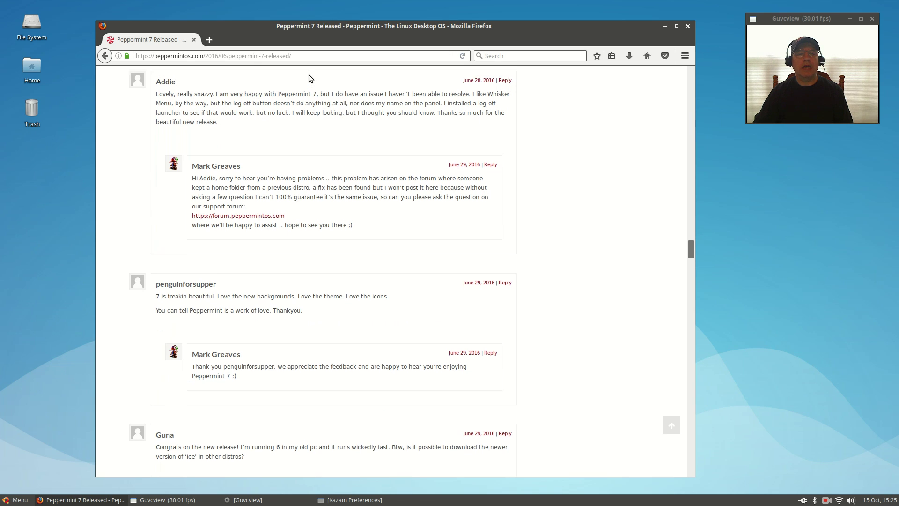
pyautogui.scroll(2, 309, 72)
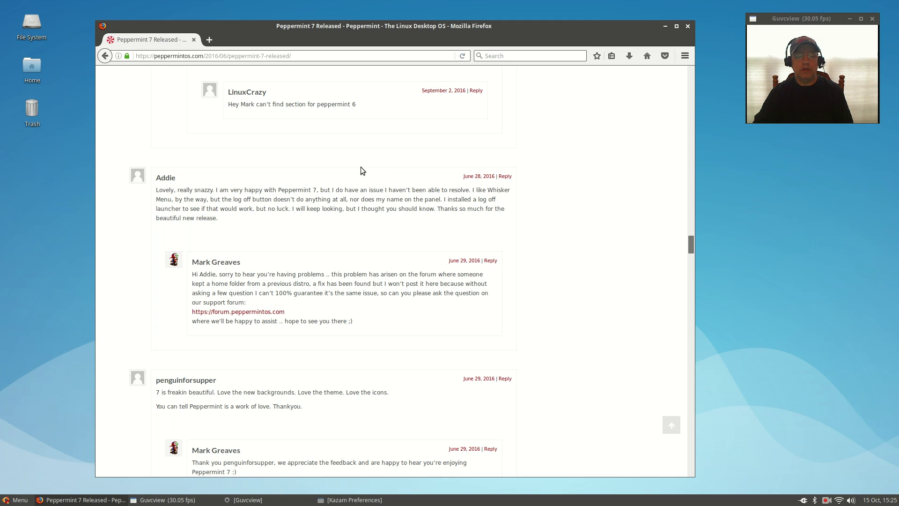
pyautogui.scroll(-3, 400, 262)
pyautogui.scroll(-5, 401, 263)
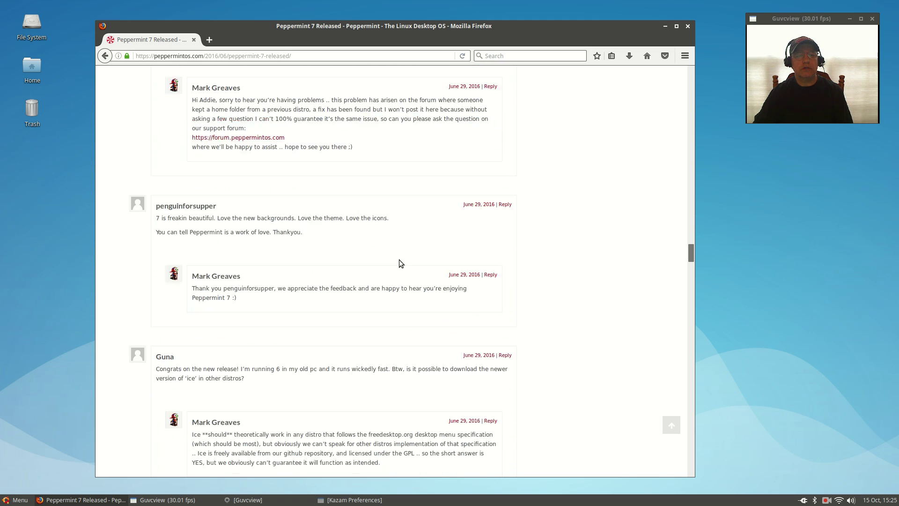
pyautogui.scroll(-2, 398, 254)
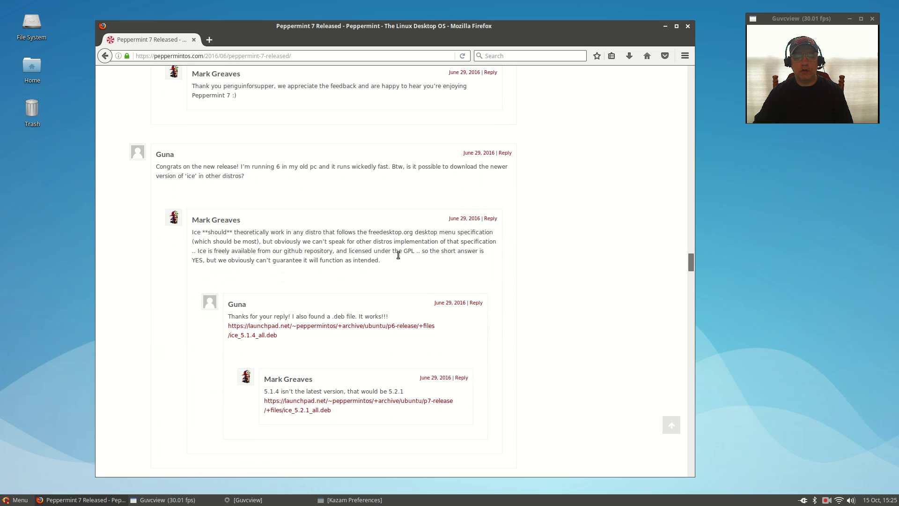
pyautogui.scroll(-2, 398, 254)
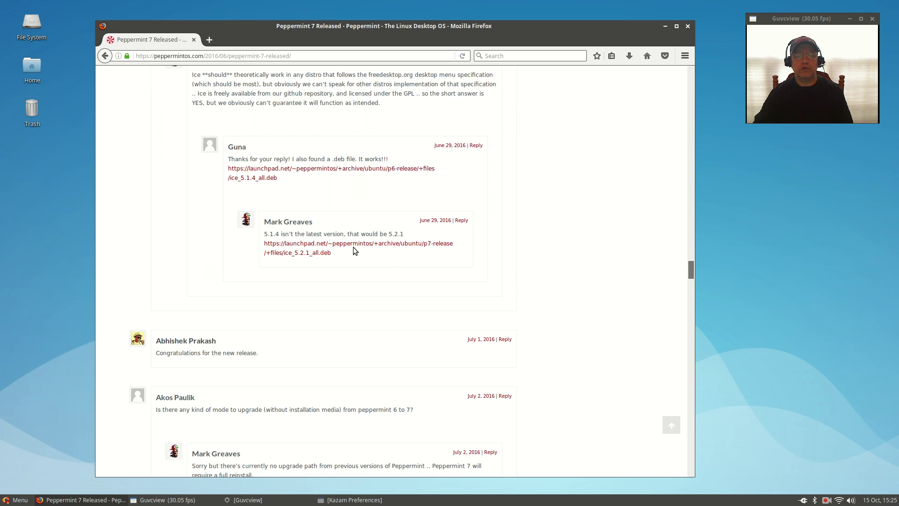
# View the download prompt for ice_5.2.1_all.deb, cancel it without saving, and minimize the browser window.
pyautogui.click(351, 245)
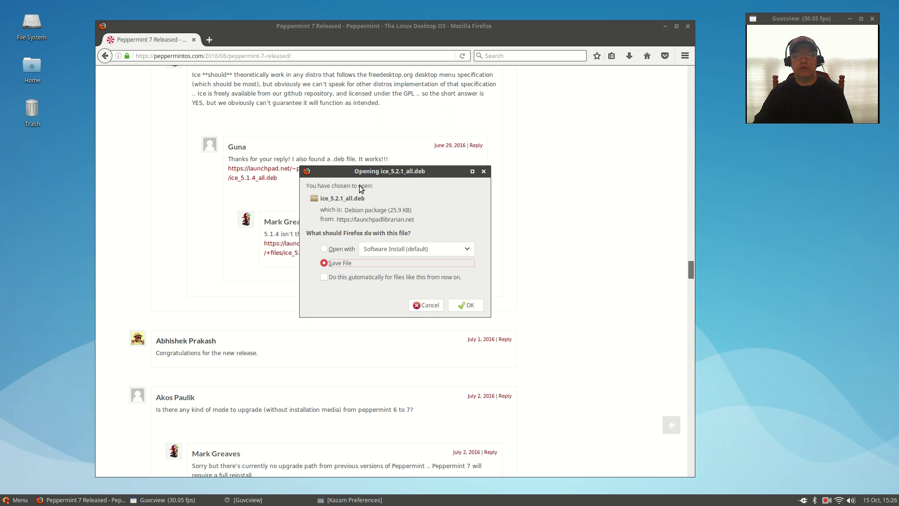
pyautogui.click(432, 306)
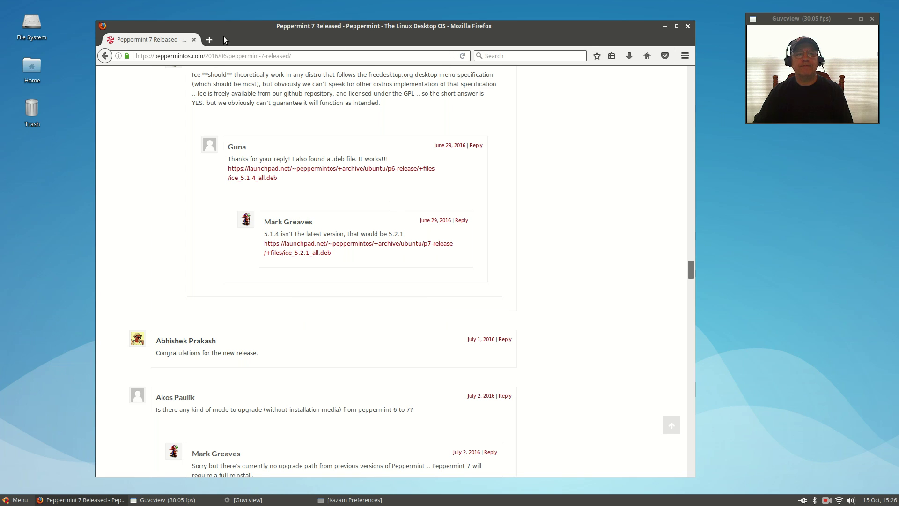
pyautogui.click(665, 26)
pyautogui.click(367, 176)
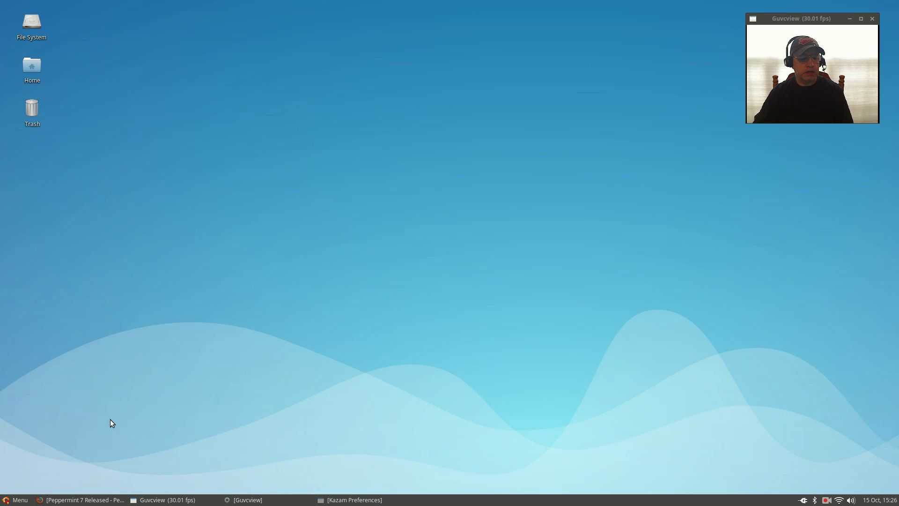
# Launch the Ice SSB manager from the Internet applications and select Chrome as the browser for the new application.
pyautogui.click(17, 499)
pyautogui.click(38, 401)
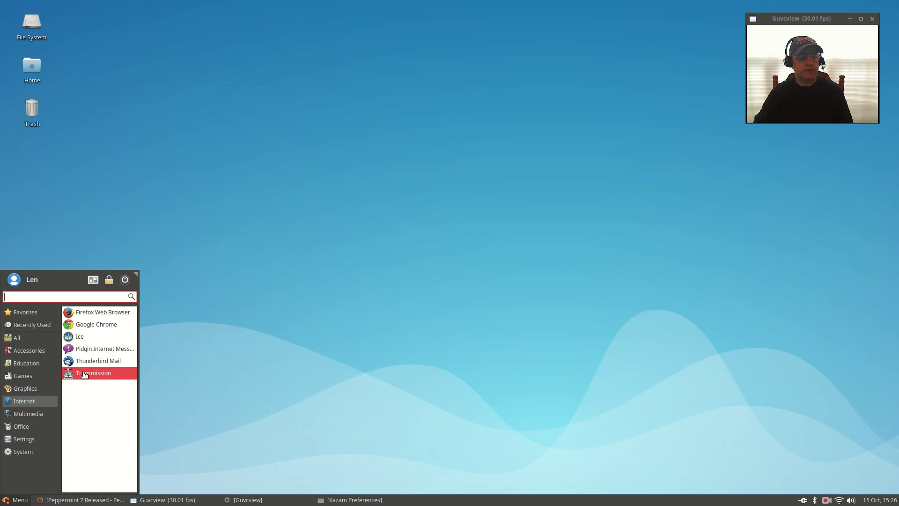
pyautogui.click(81, 337)
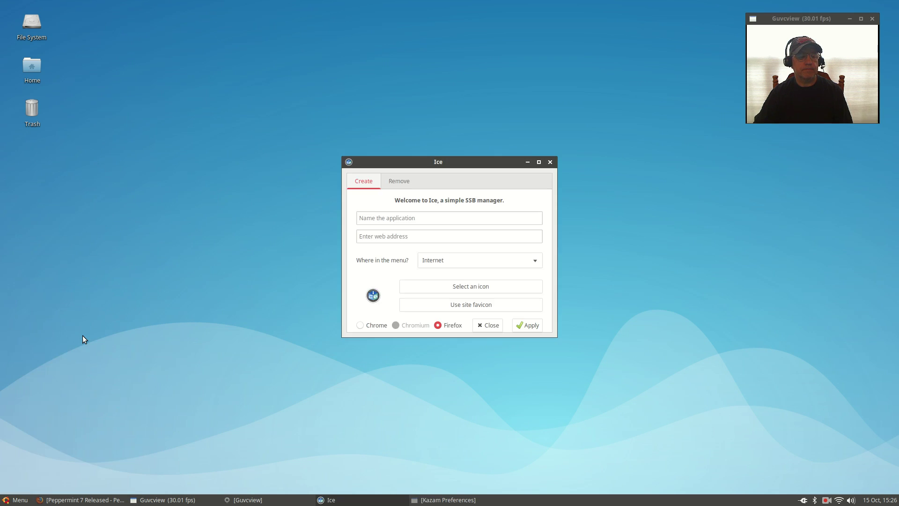
pyautogui.moveTo(468, 165); pyautogui.dragTo(453, 181)
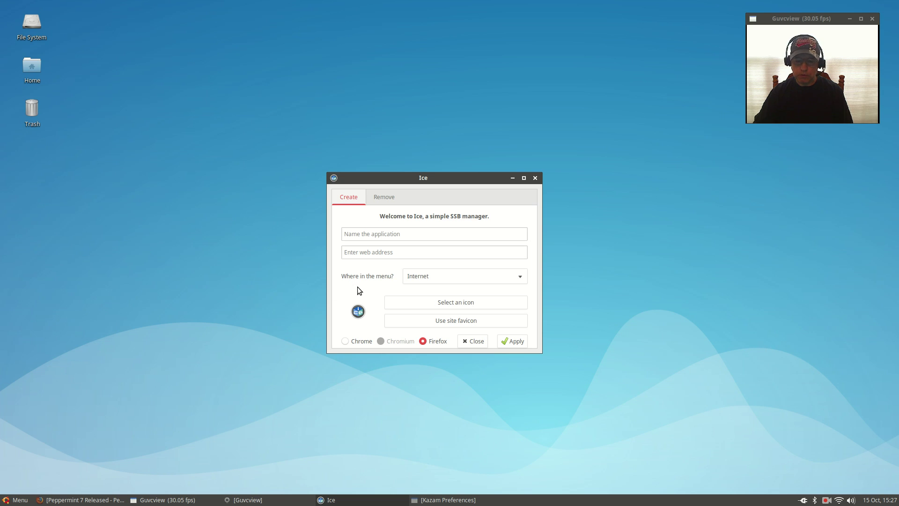
pyautogui.click(345, 341)
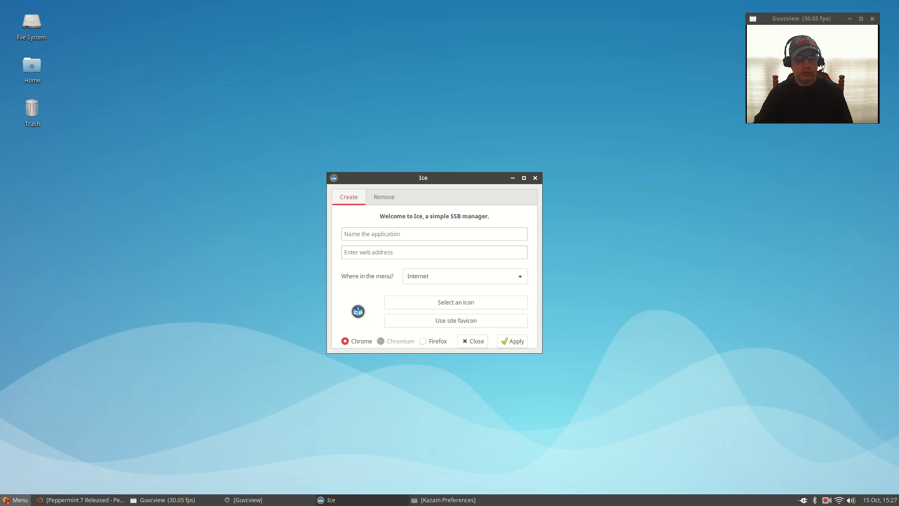
# Switch back to Firefox and reopen the "google chome" Google search from the history in a new tab.
pyautogui.click(86, 500)
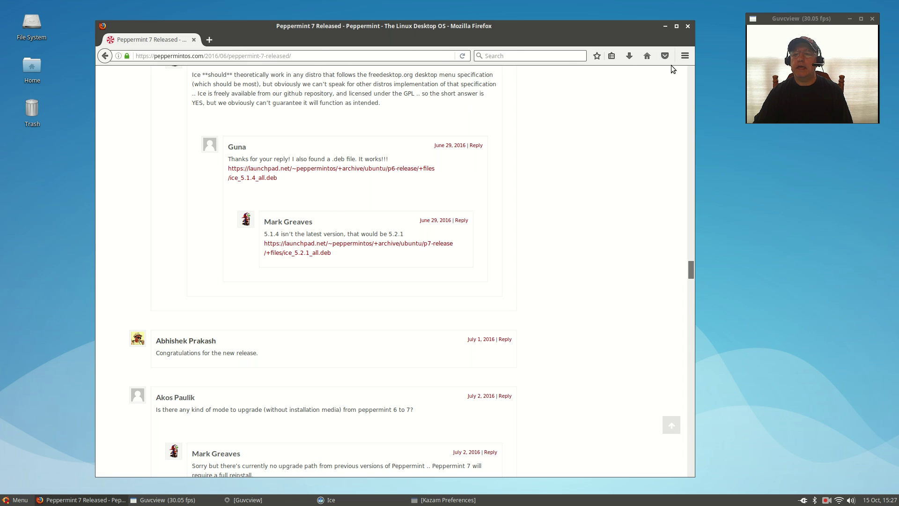
pyautogui.click(209, 39)
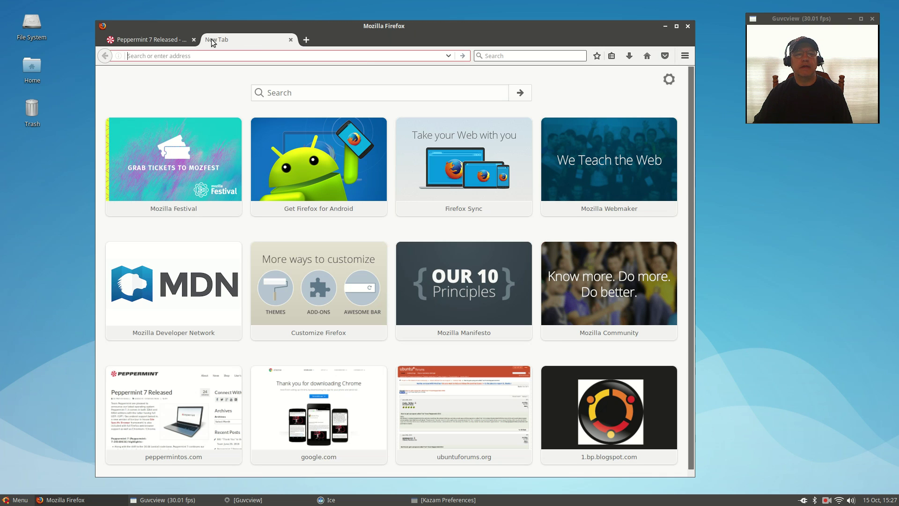
pyautogui.click(684, 55)
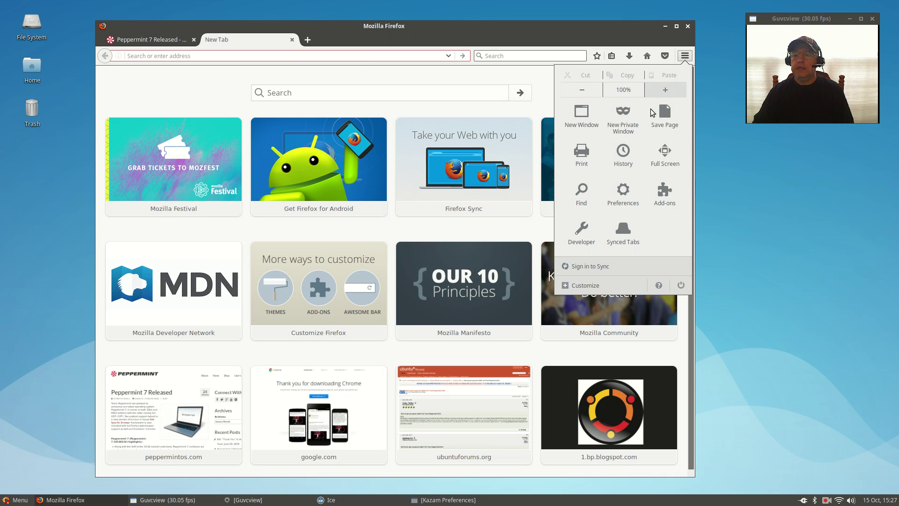
pyautogui.click(621, 161)
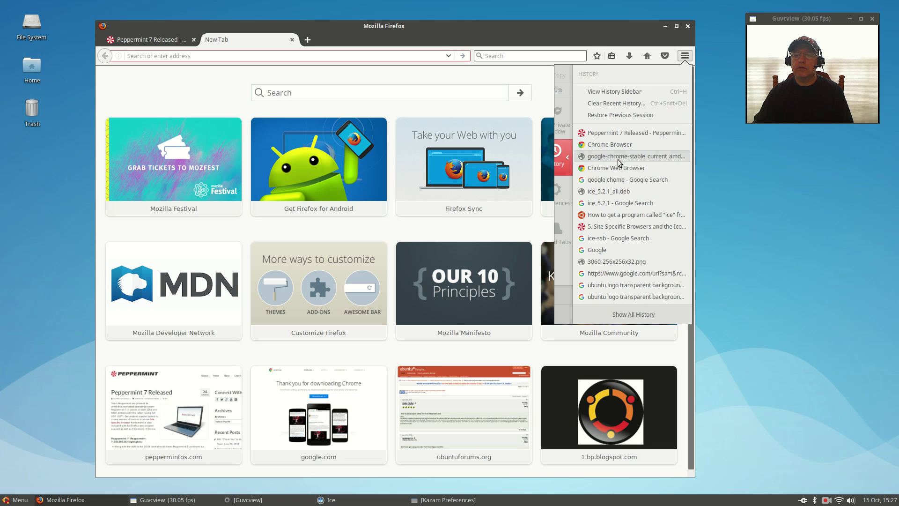
pyautogui.click(607, 180)
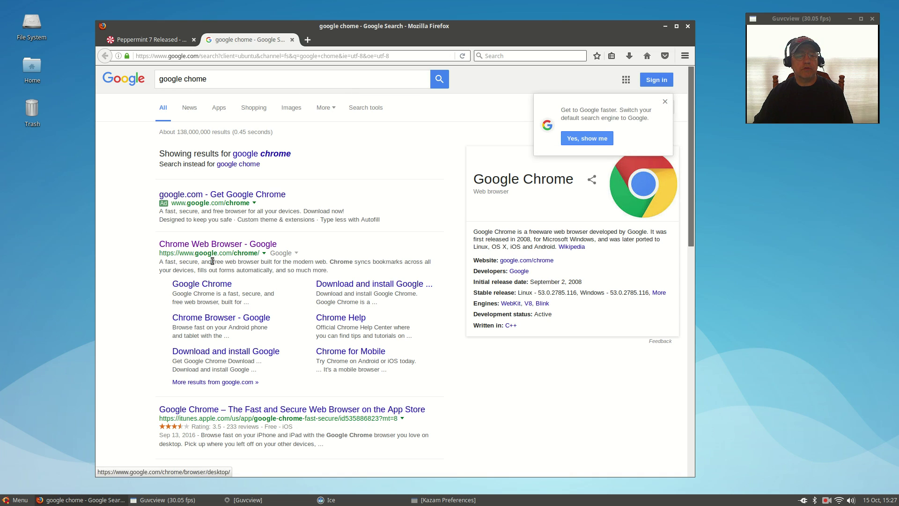
# Open the Chrome Web Browser result, view the download package options, and close them without installing.
pyautogui.click(216, 246)
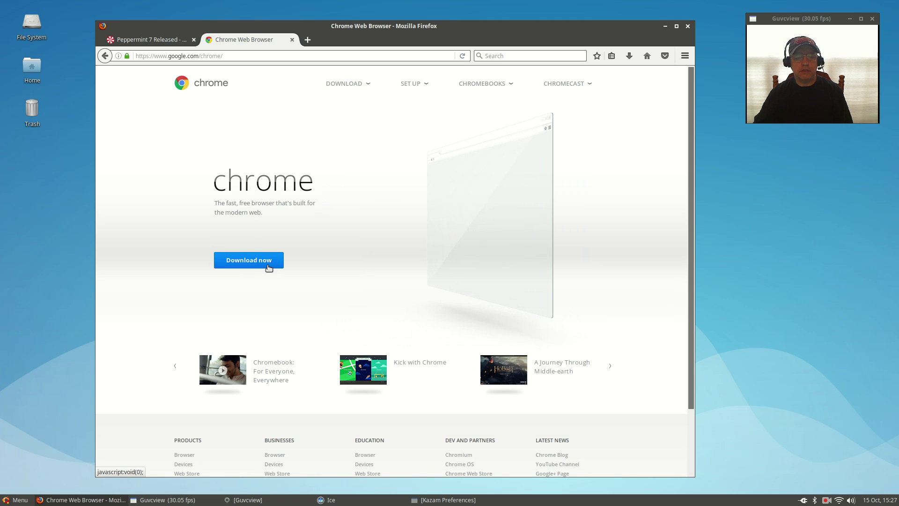
pyautogui.click(249, 260)
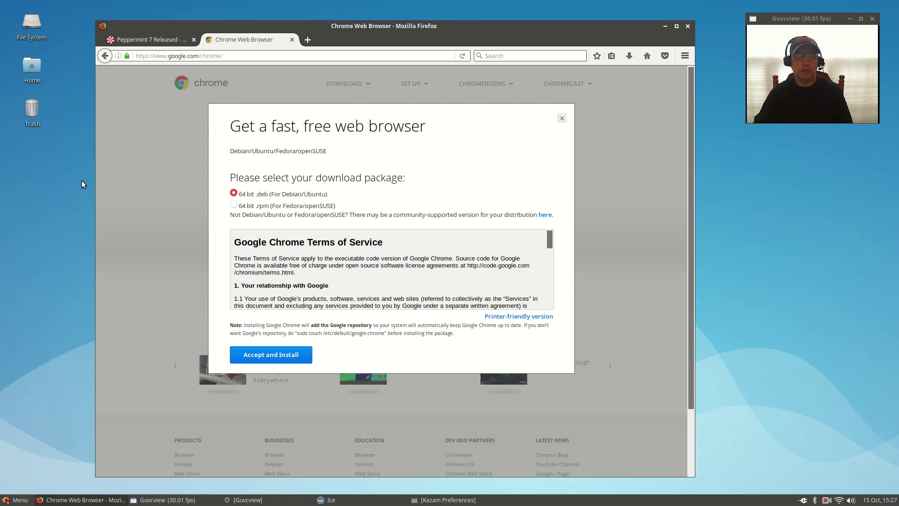
pyautogui.click(562, 119)
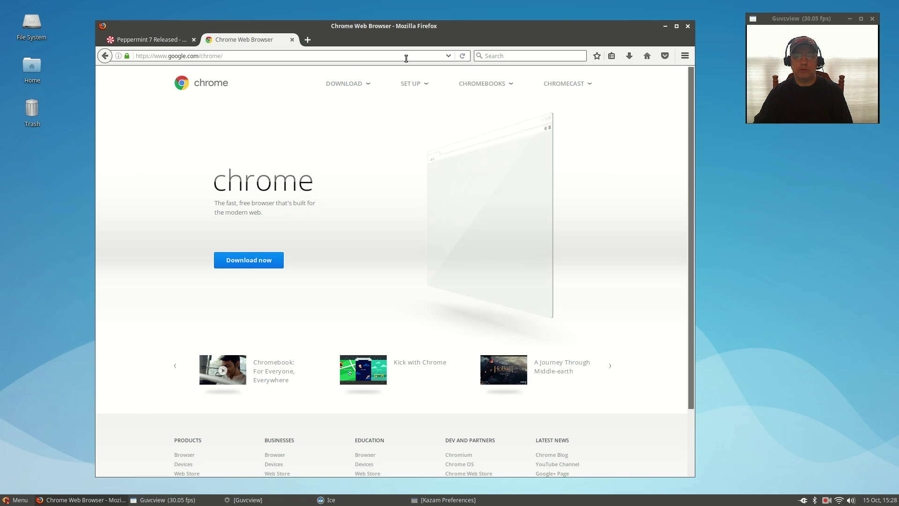
# Close the Firefox window with all its tabs and reposition the Ice window on the desktop.
pyautogui.click(687, 27)
pyautogui.click(483, 274)
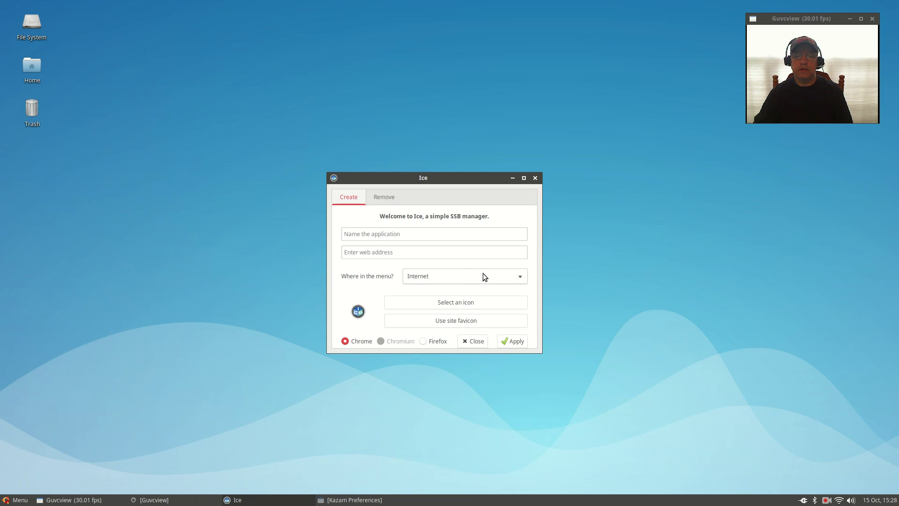
pyautogui.moveTo(462, 177); pyautogui.dragTo(439, 155)
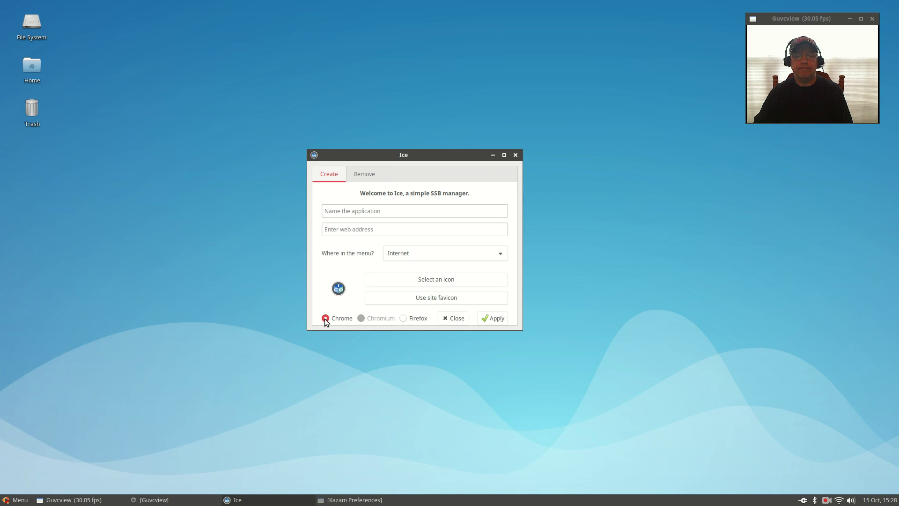
pyautogui.click(354, 210)
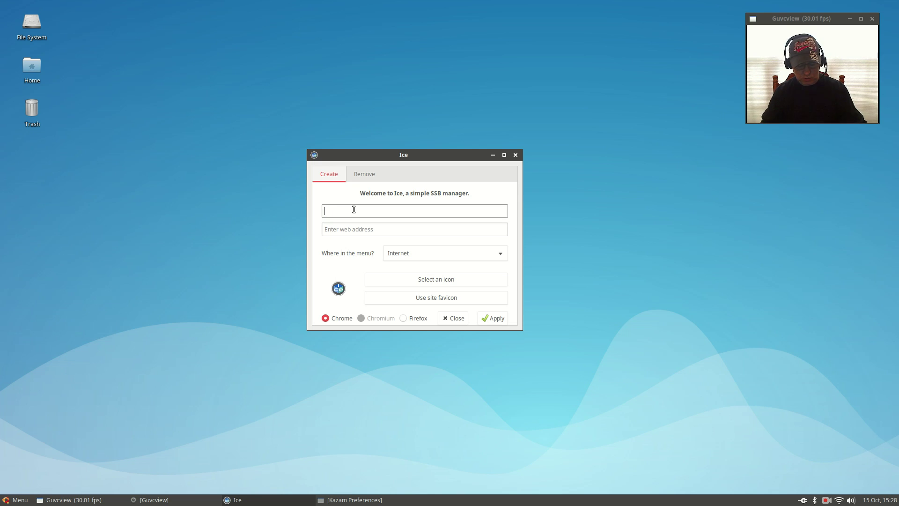
pyautogui.write('Netfli')
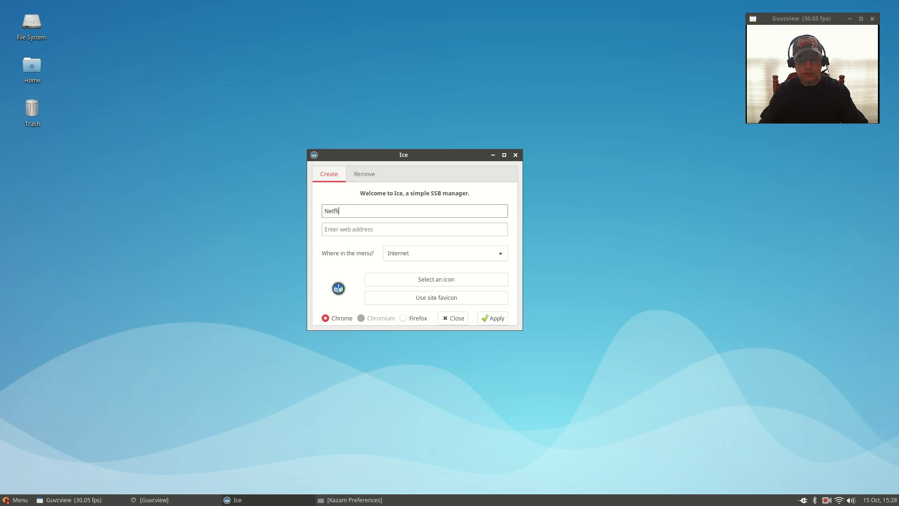
pyautogui.write('x')
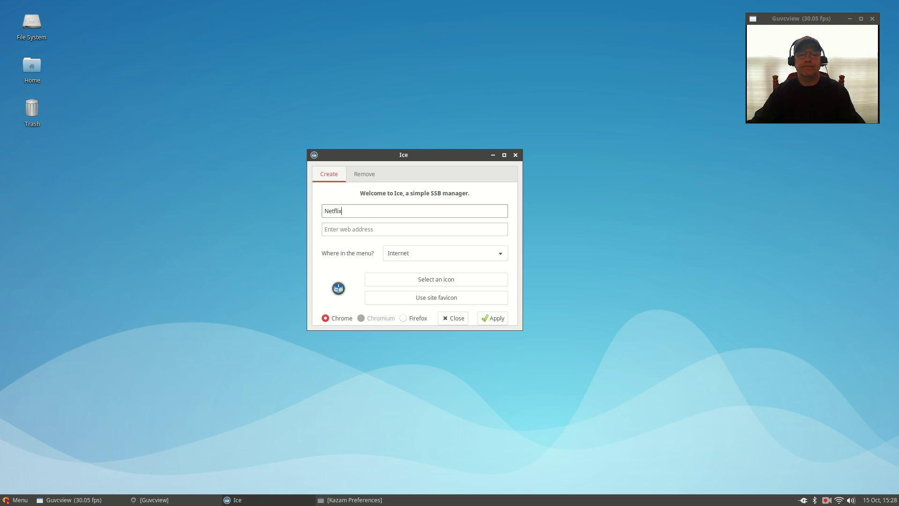
pyautogui.click(338, 228)
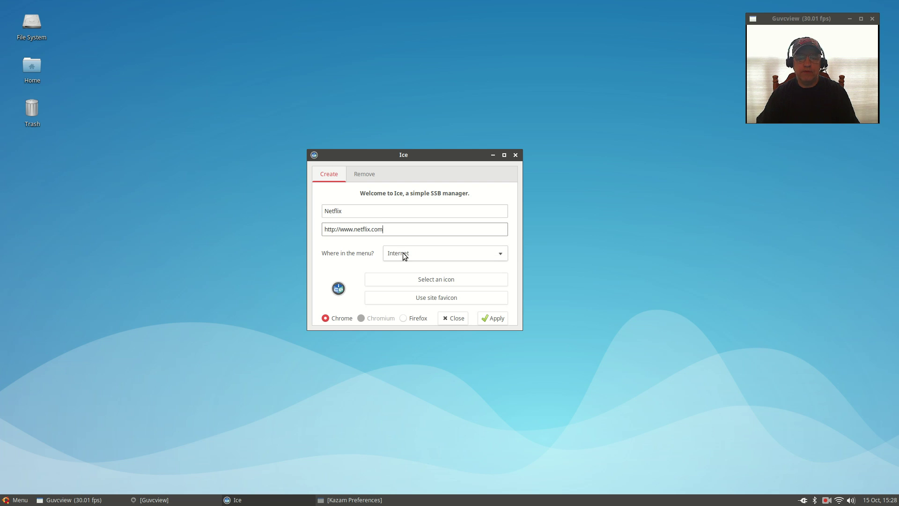
# Try Sound & Video as the application's menu category and set it back to Internet.
pyautogui.click(403, 253)
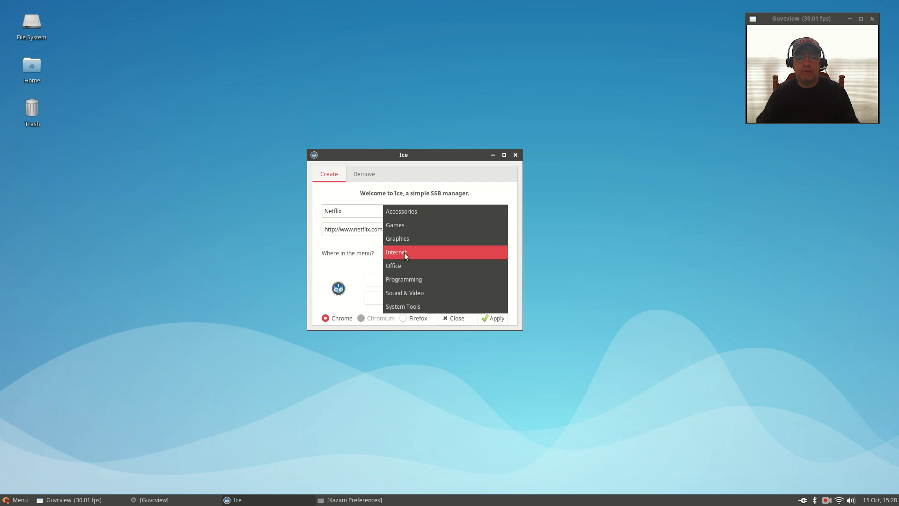
pyautogui.click(406, 294)
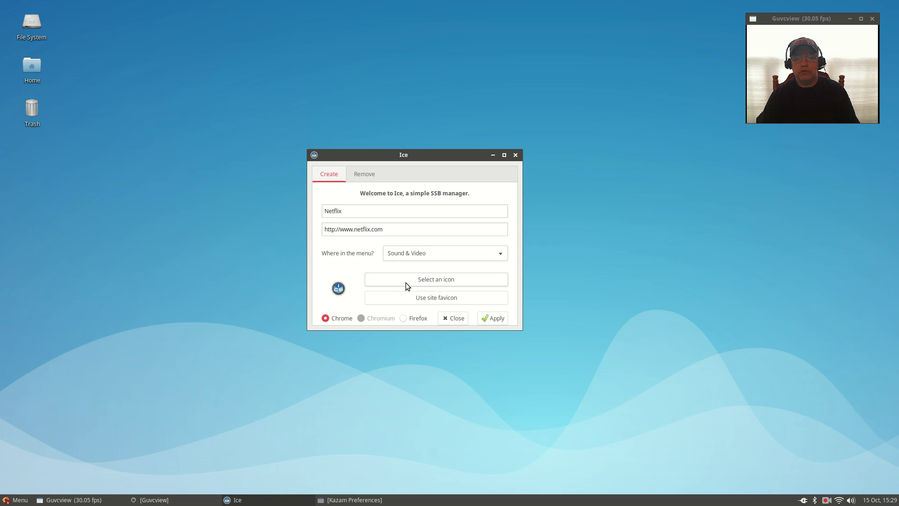
pyautogui.click(430, 256)
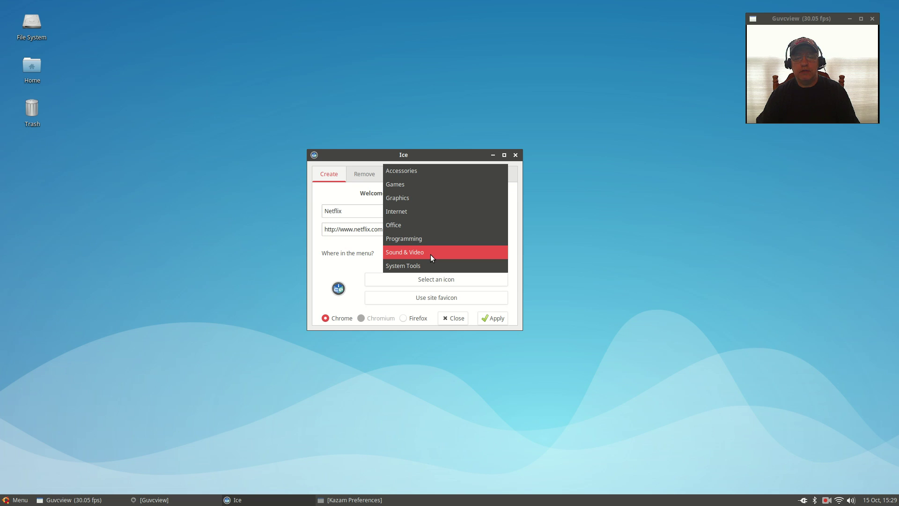
pyautogui.click(413, 213)
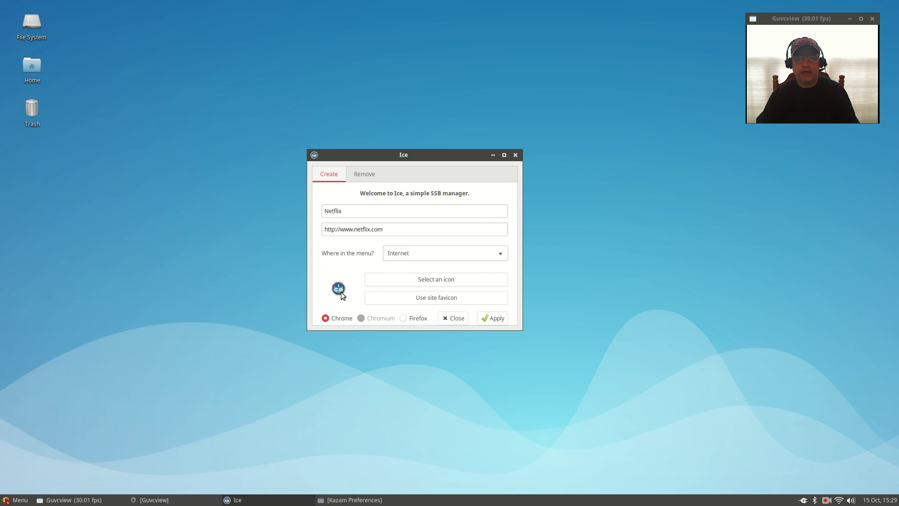
# Compare the programs listed under the Internet and Multimedia categories of the system's application launcher.
pyautogui.click(17, 500)
pyautogui.click(20, 398)
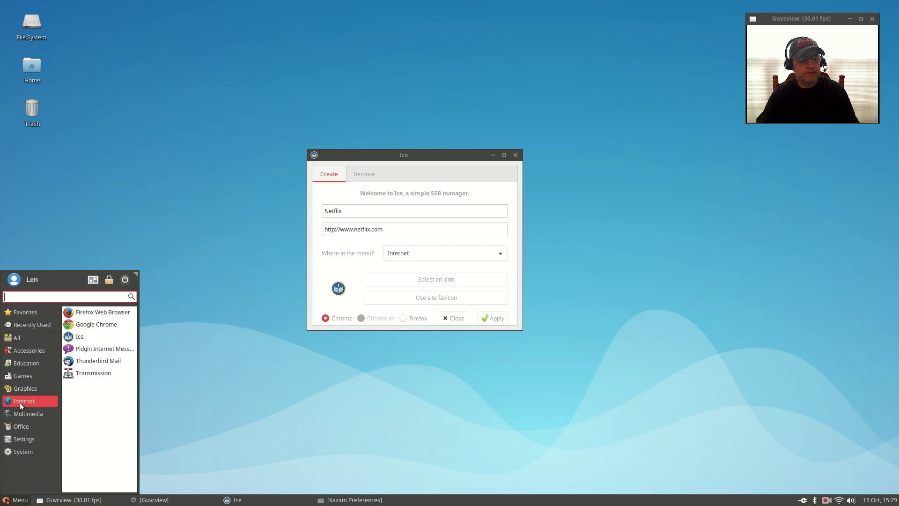
pyautogui.click(18, 411)
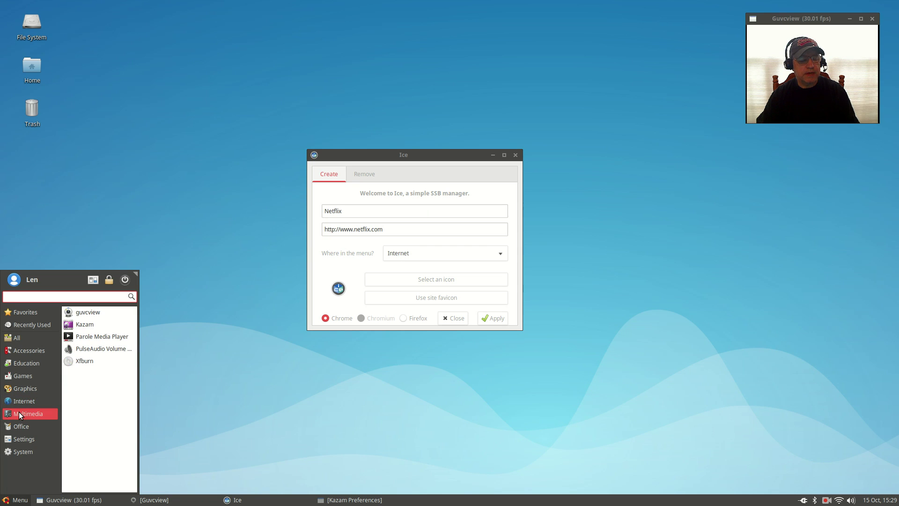
pyautogui.click(20, 403)
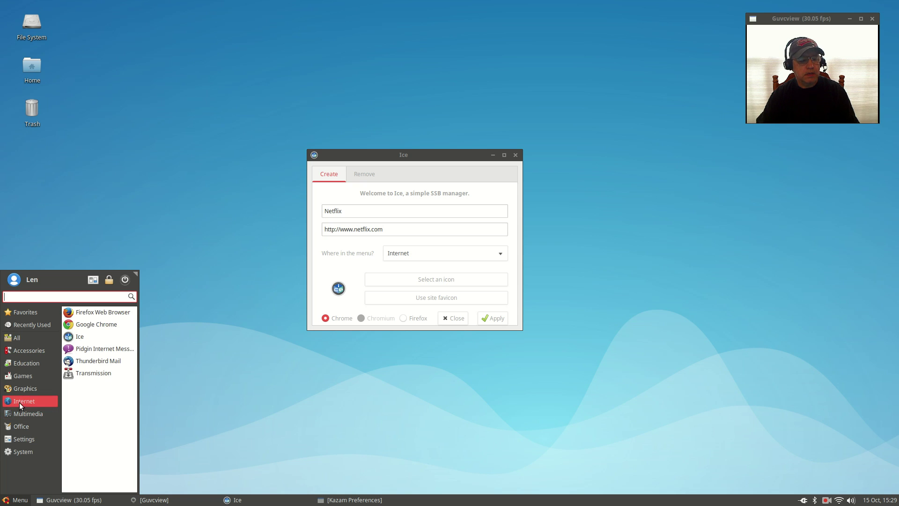
pyautogui.click(216, 359)
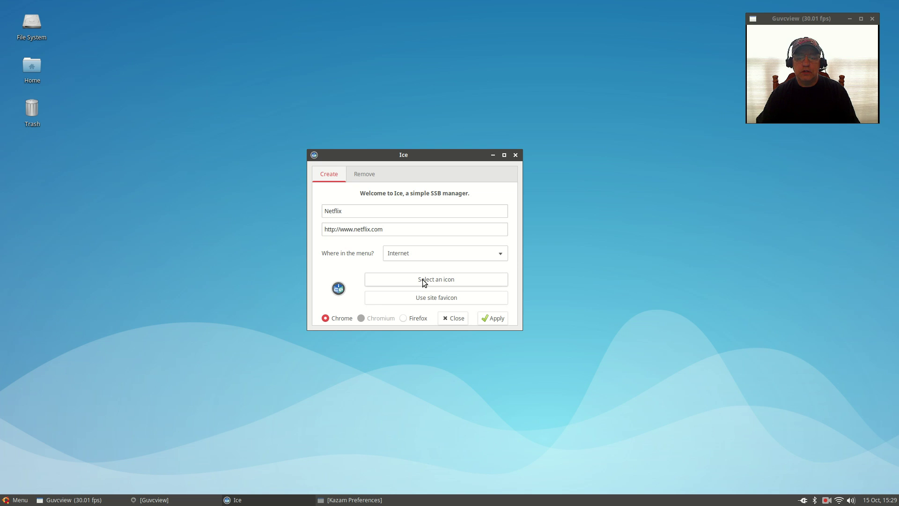
# Move the Ice window aside and launch Google Chrome as default browser, with usage statistics and crash reports turned off.
pyautogui.moveTo(433, 154); pyautogui.dragTo(791, 144)
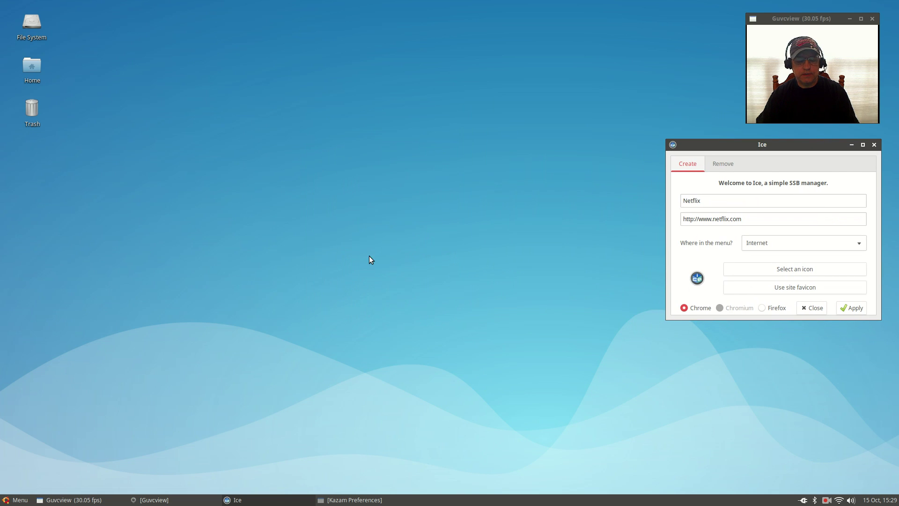
pyautogui.click(14, 500)
pyautogui.moveTo(31, 399)
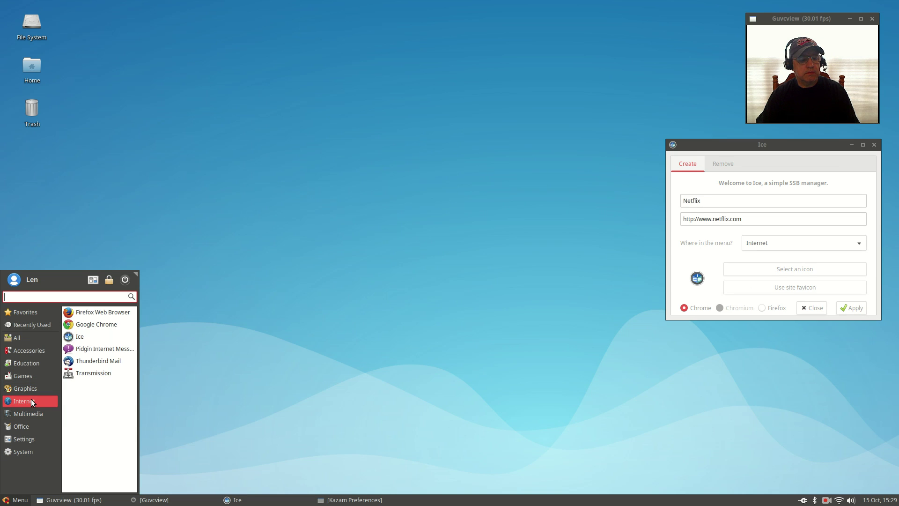
pyautogui.click(94, 325)
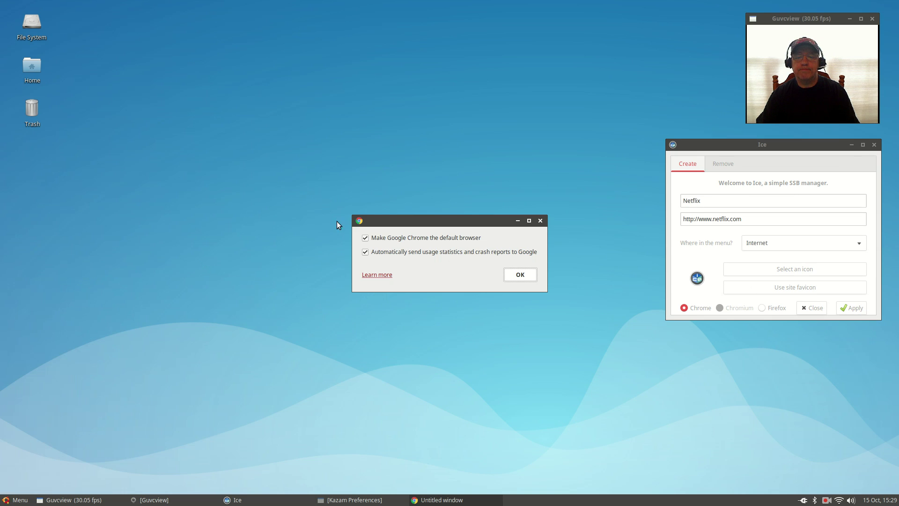
pyautogui.click(365, 252)
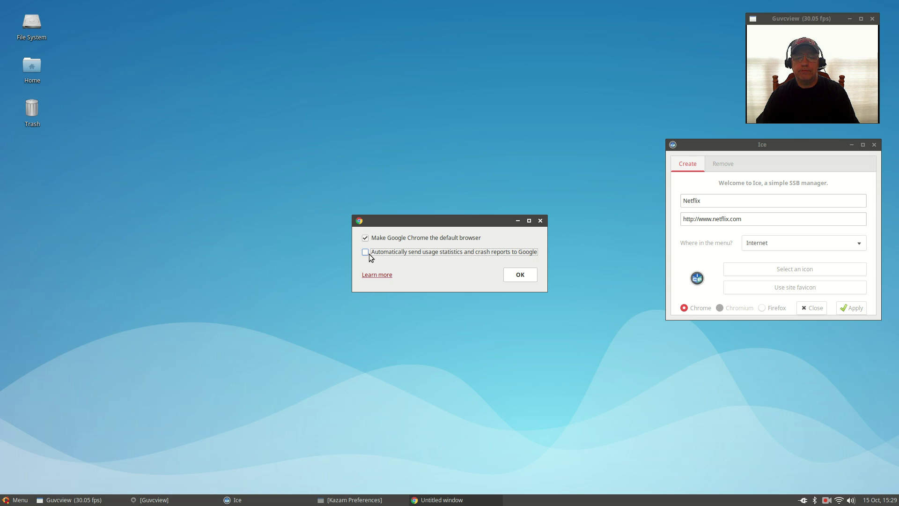
pyautogui.click(515, 276)
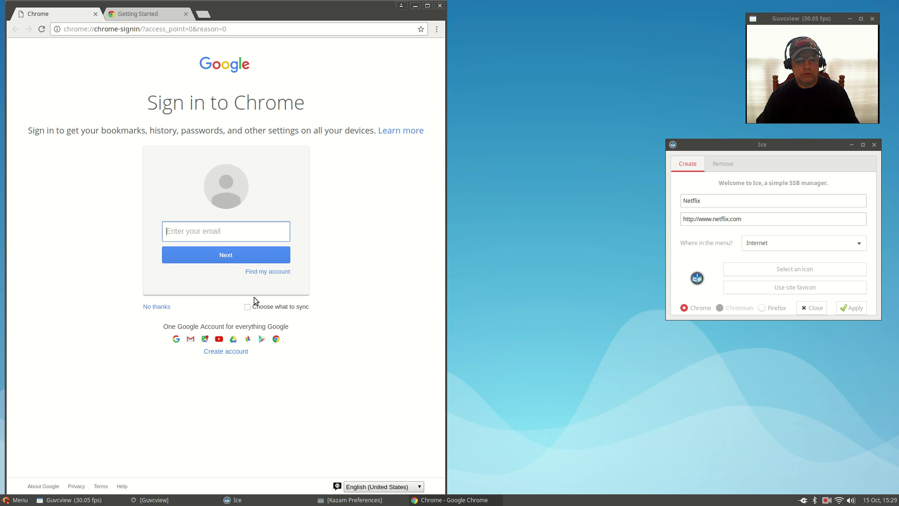
# Reposition and widen the Chrome window and close the Getting Started page.
pyautogui.moveTo(238, 4); pyautogui.dragTo(255, 26)
pyautogui.moveTo(448, 245); pyautogui.dragTo(642, 257)
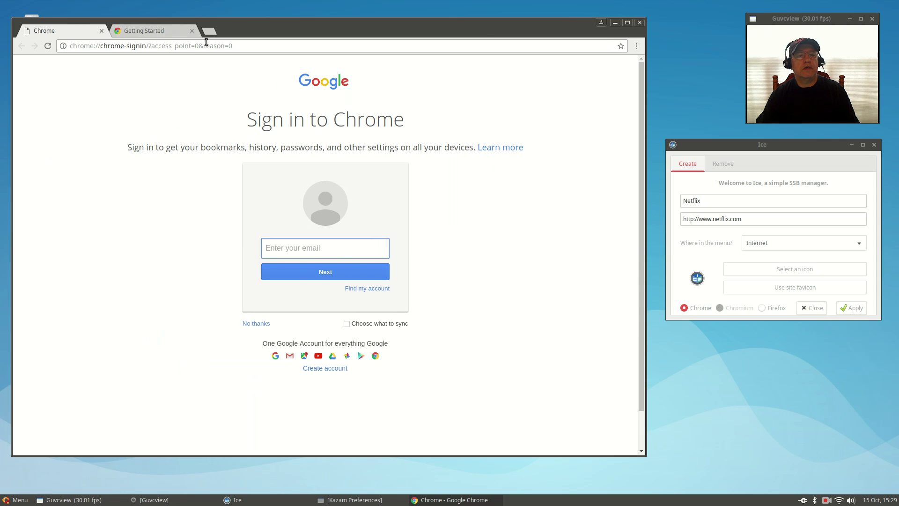
pyautogui.click(192, 31)
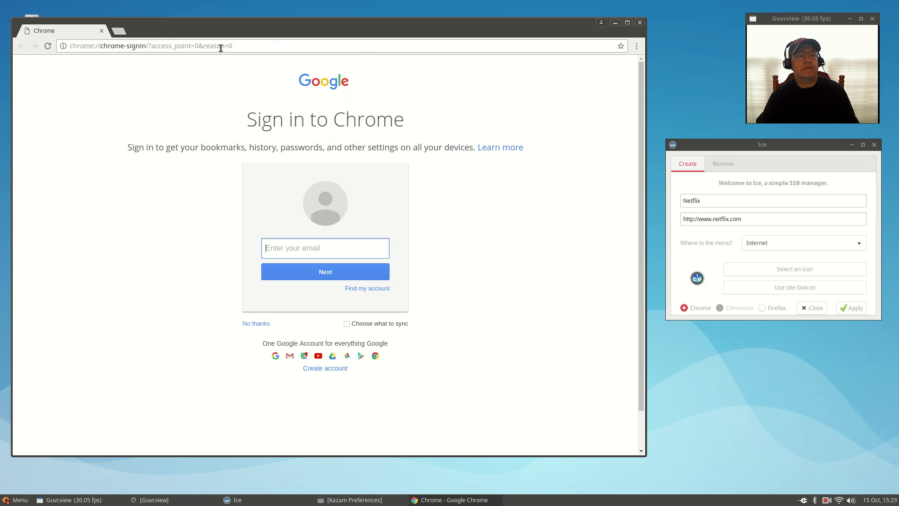
# Search for google in Chrome and open the Google homepage from the results.
pyautogui.click(244, 45)
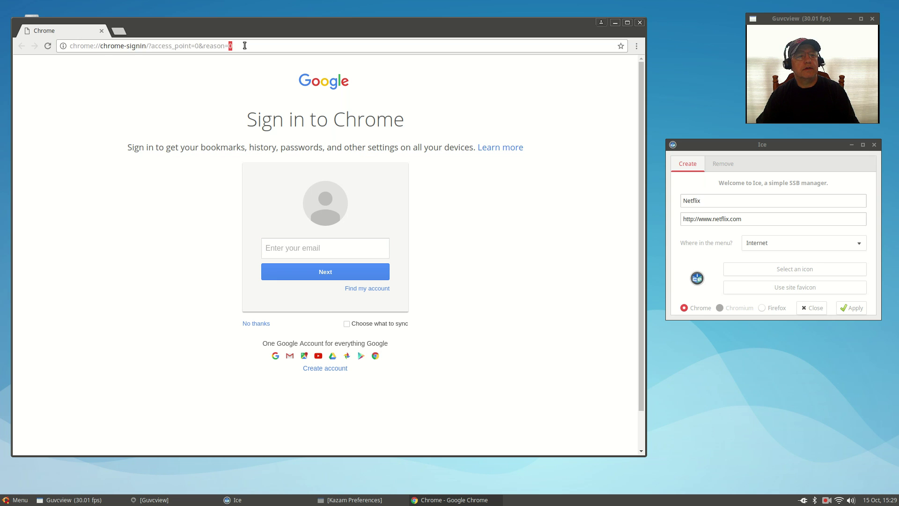
pyautogui.write('google')
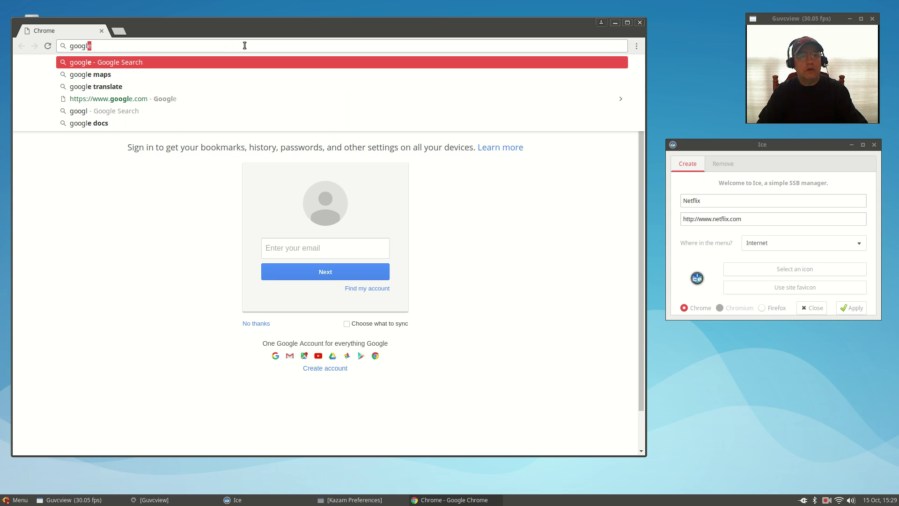
pyautogui.press('Return')
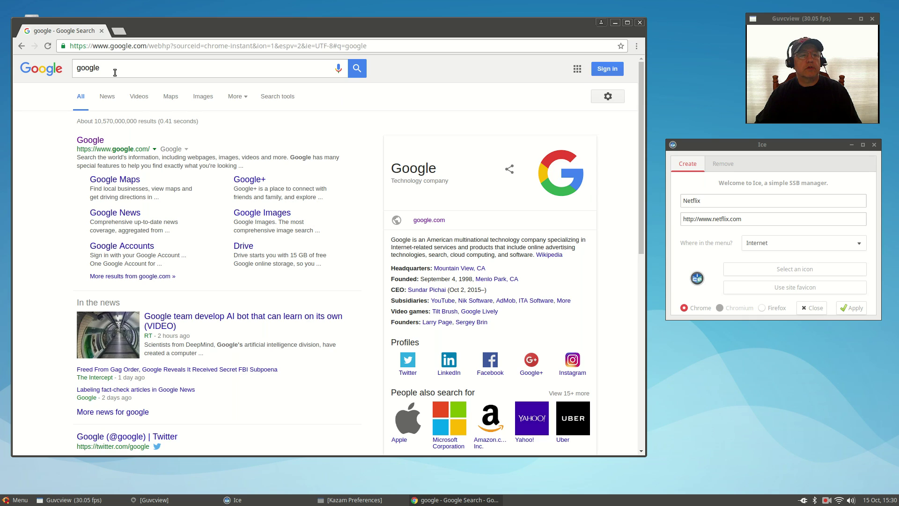
pyautogui.click(101, 142)
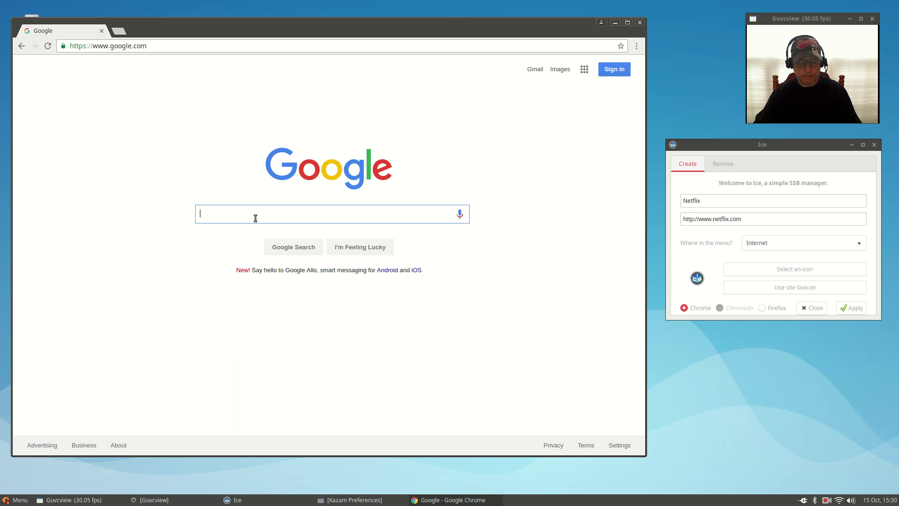
# Search Google for netflix and try to submit a password for the new default keyring.
pyautogui.write('netflix ')
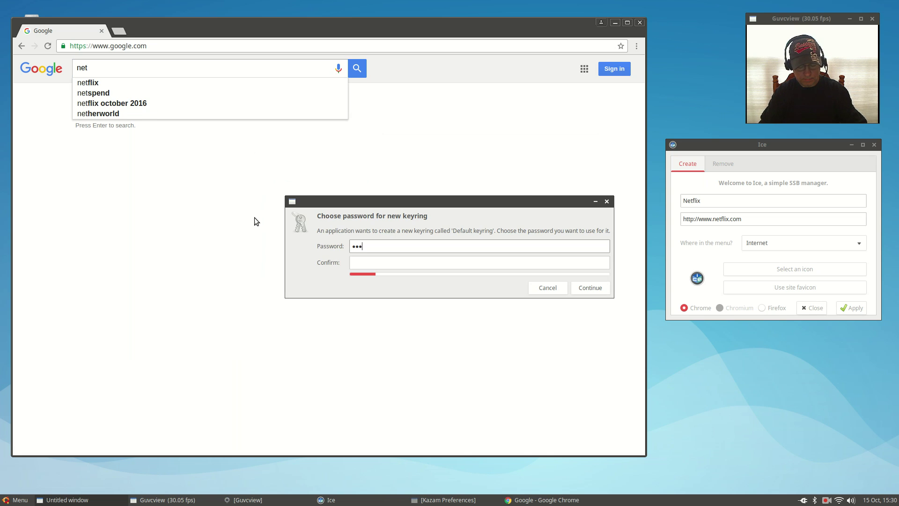
pyautogui.write('•••••')
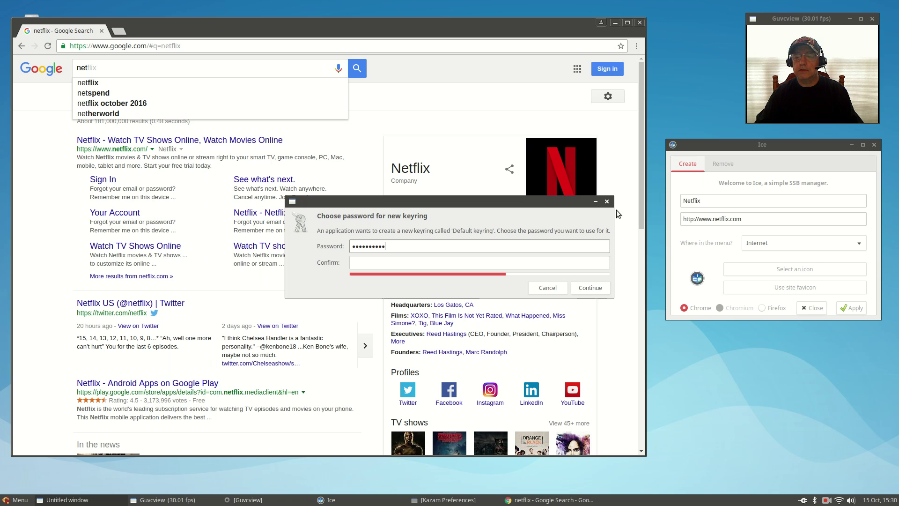
pyautogui.click(590, 286)
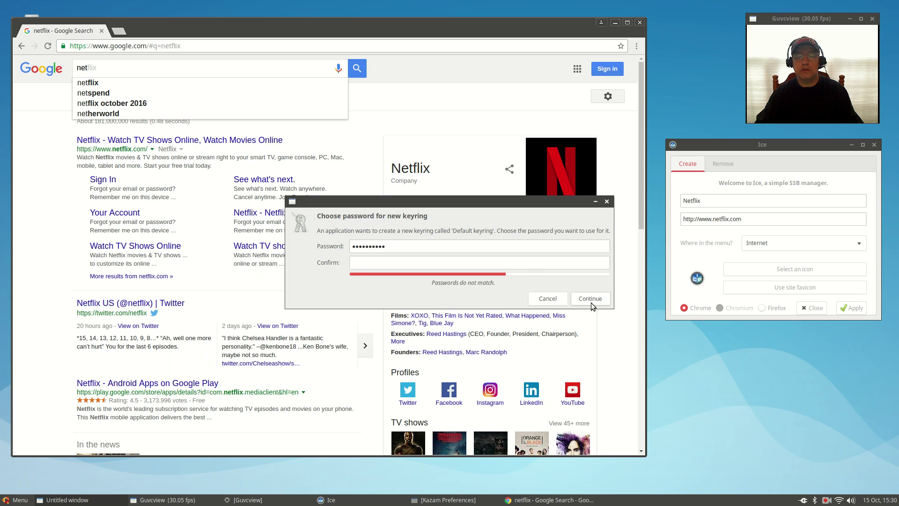
# Clear the password field of the new default keyring and continue with a blank password.
pyautogui.moveTo(389, 247); pyautogui.dragTo(297, 248)
pyautogui.press('End')
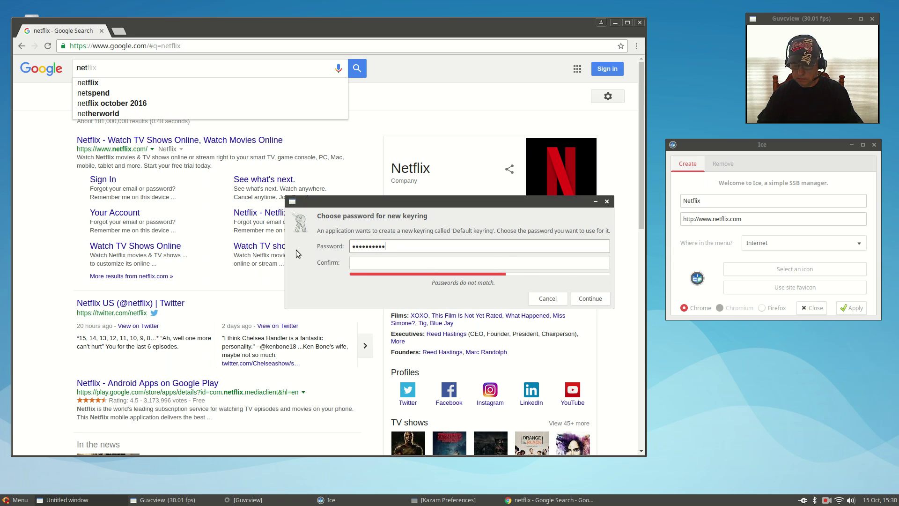
pyautogui.press('BackSpace')
pyautogui.press('BackSpace')
pyautogui.press('BackSpace')
pyautogui.press('BackSpace')
pyautogui.press('BackSpace')
pyautogui.press('BackSpace')
pyautogui.press('BackSpace')
pyautogui.press('BackSpace')
pyautogui.press('BackSpace')
pyautogui.press('BackSpace')
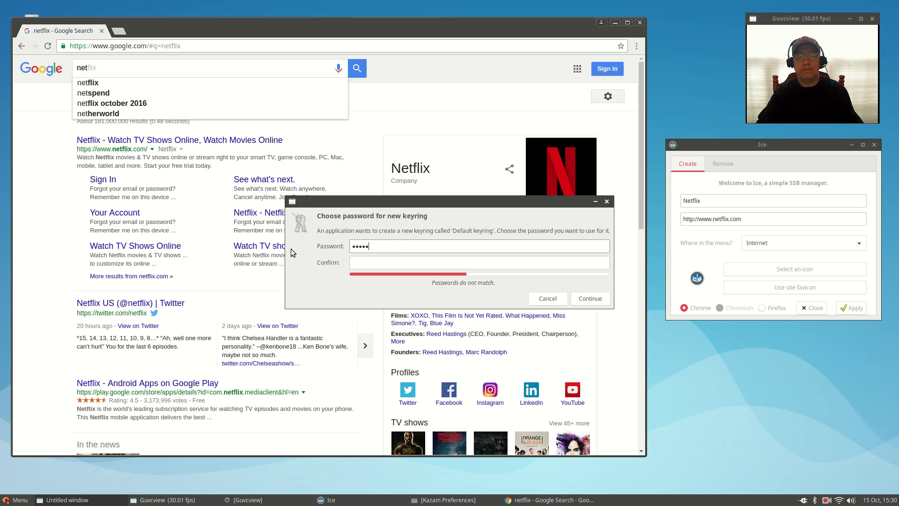
pyautogui.click(586, 299)
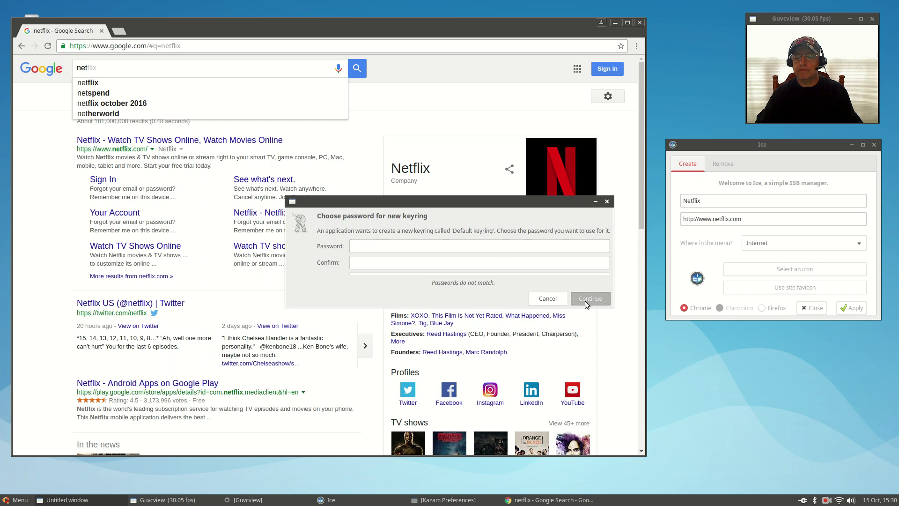
pyautogui.click(683, 265)
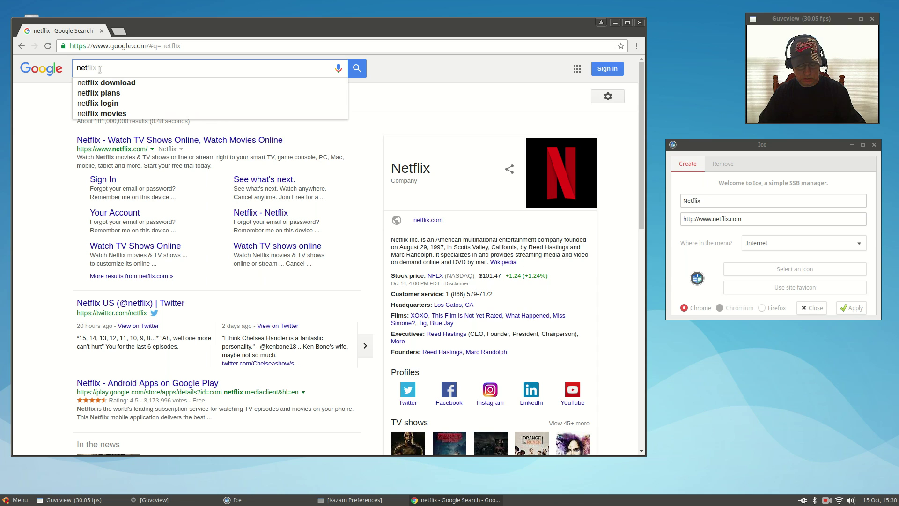
# Search Google for "netflix icon transparent".
pyautogui.write('lix icon')
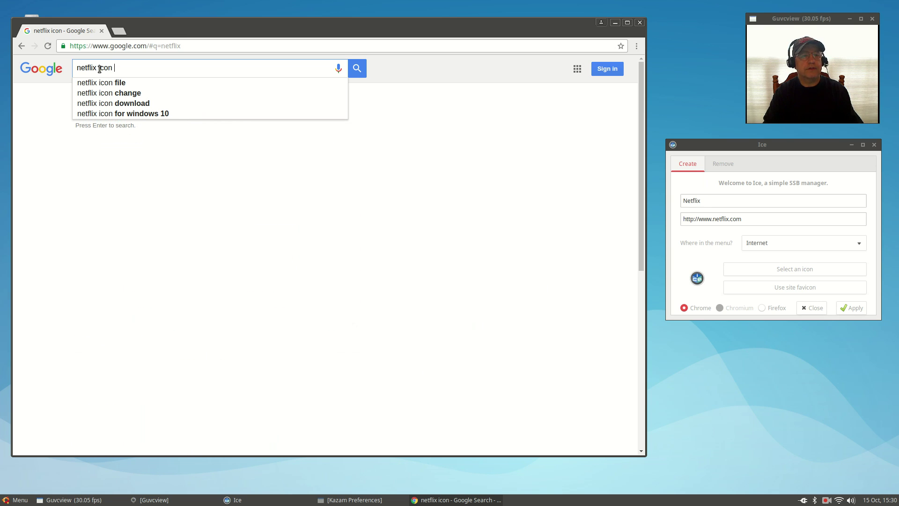
pyautogui.write(' transpa')
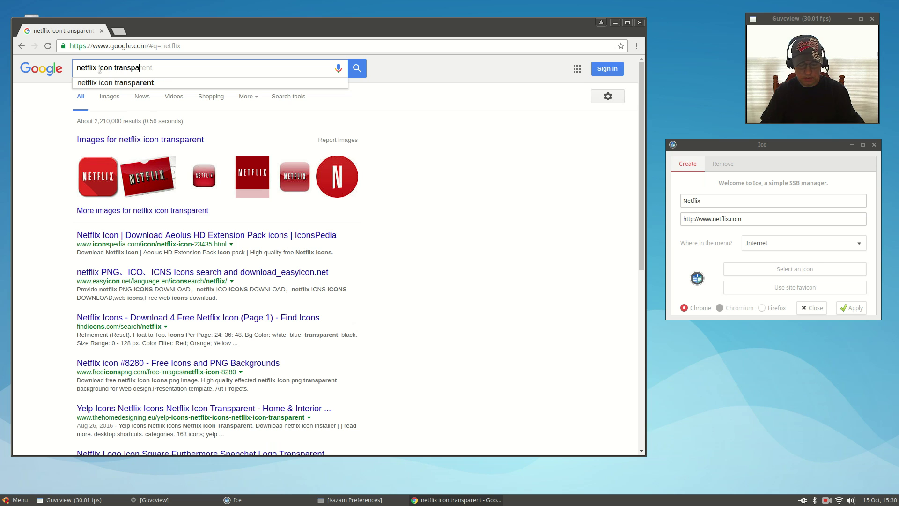
pyautogui.write('rent')
pyautogui.press('Return')
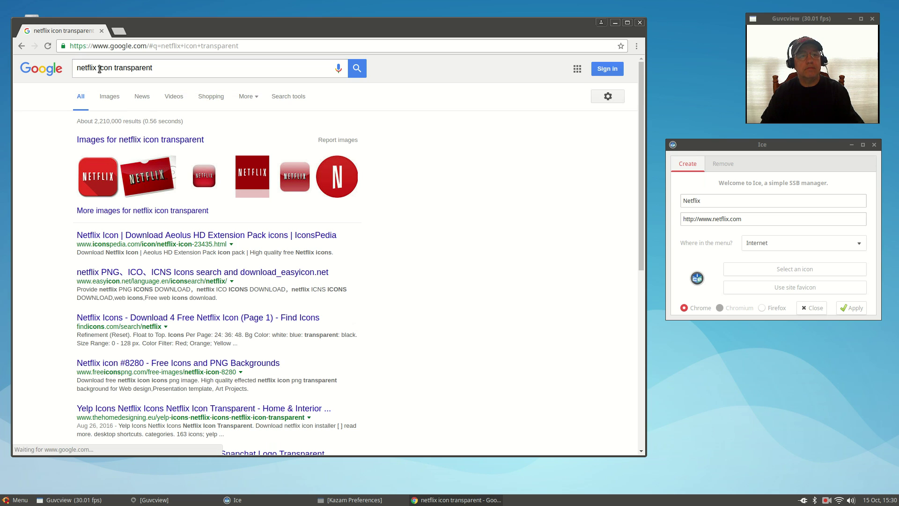
# Open the full-size glossy red rounded Netflix icon, netflix-icon-22.png, from the image results.
pyautogui.click(128, 140)
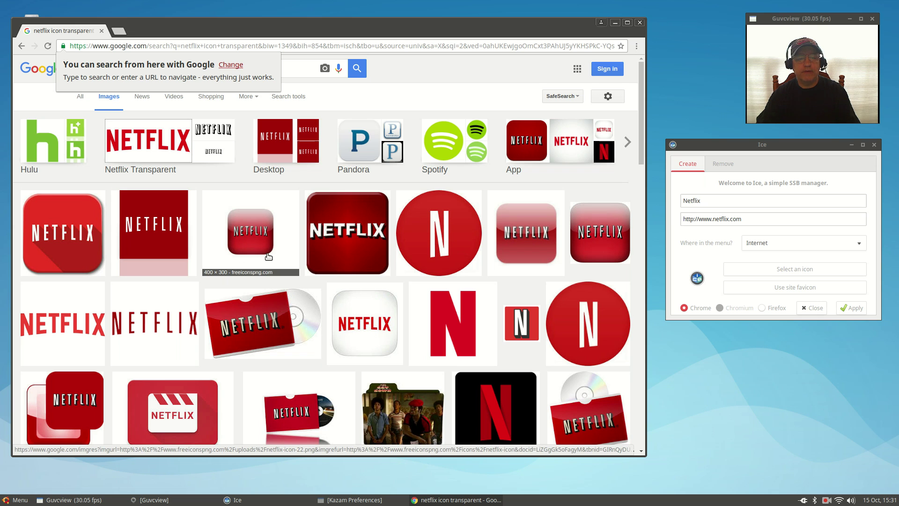
pyautogui.click(256, 238)
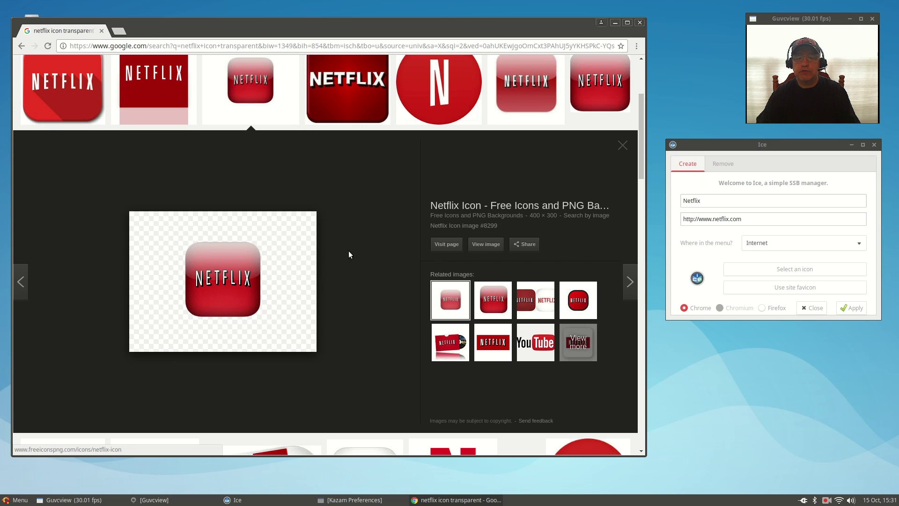
pyautogui.click(487, 246)
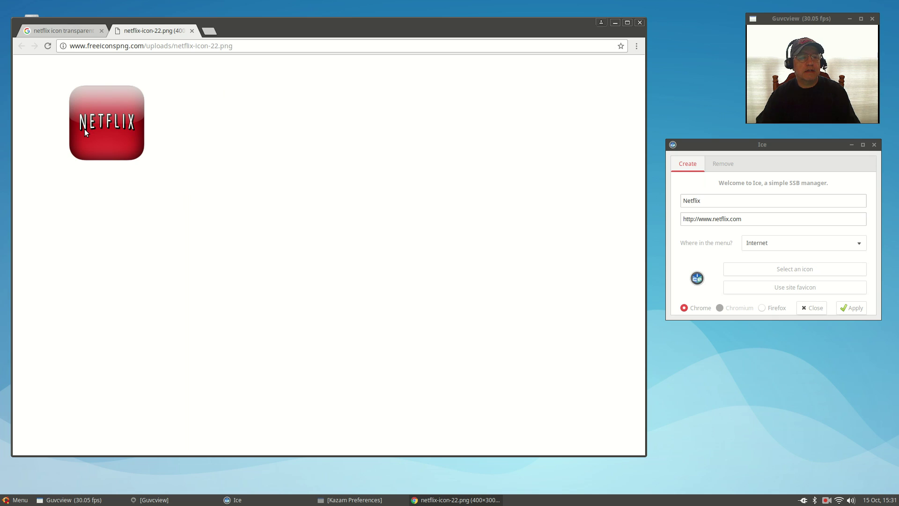
# Save the Netflix icon image as netflix-icon-22.png in the Pictures folder and close the browser.
pyautogui.rightClick(108, 124)
pyautogui.click(142, 141)
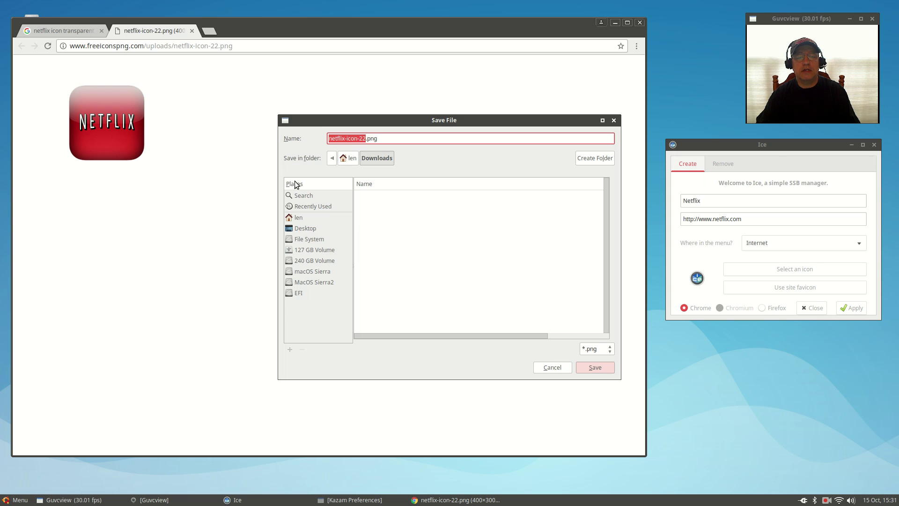
pyautogui.click(297, 219)
pyautogui.doubleClick(370, 240)
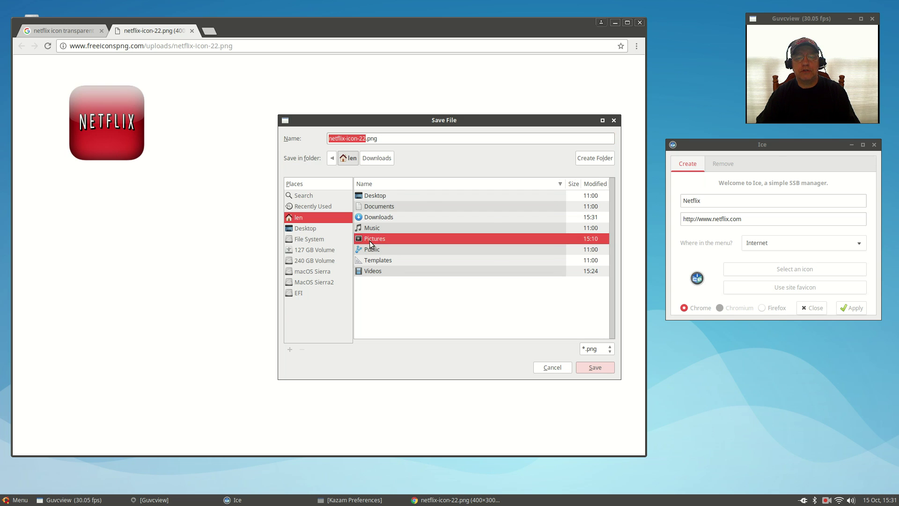
pyautogui.click(593, 367)
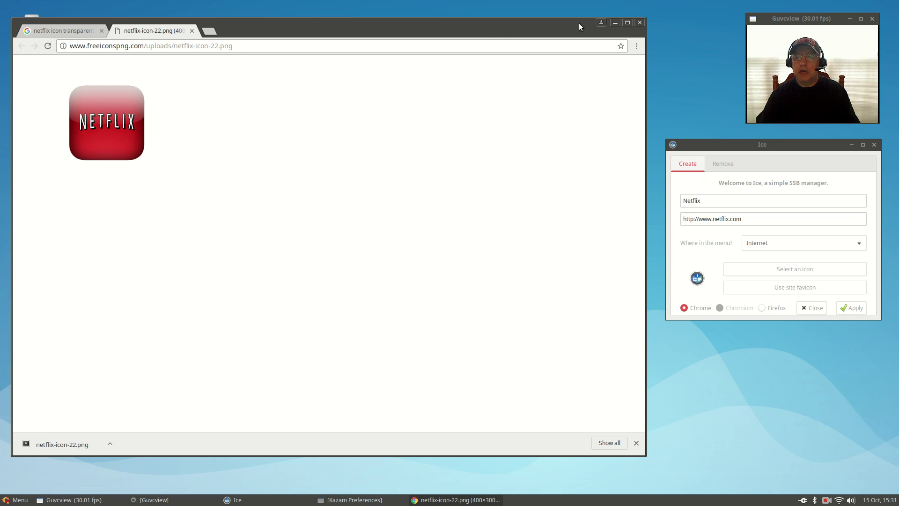
pyautogui.click(640, 23)
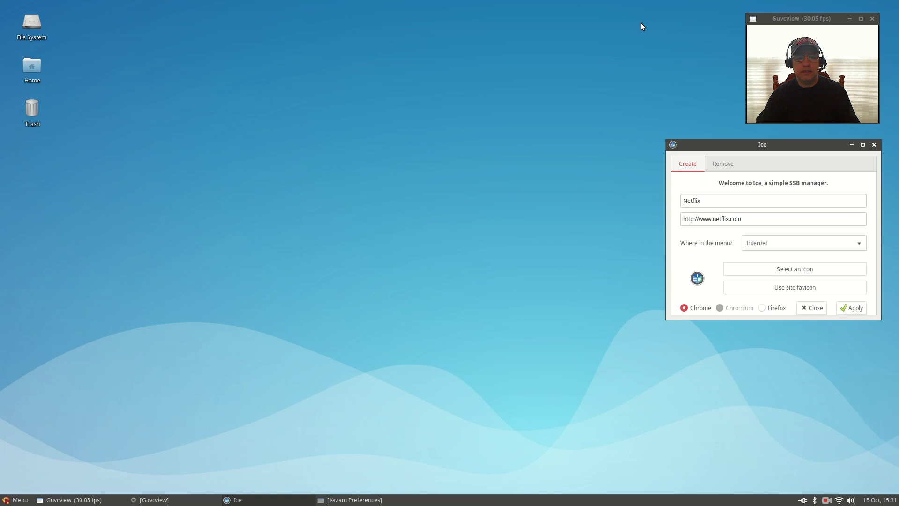
# Examine the icon collection in the Icons/IceIcons folder on the 127 GB Volume using the file manager, and close it.
pyautogui.doubleClick(33, 68)
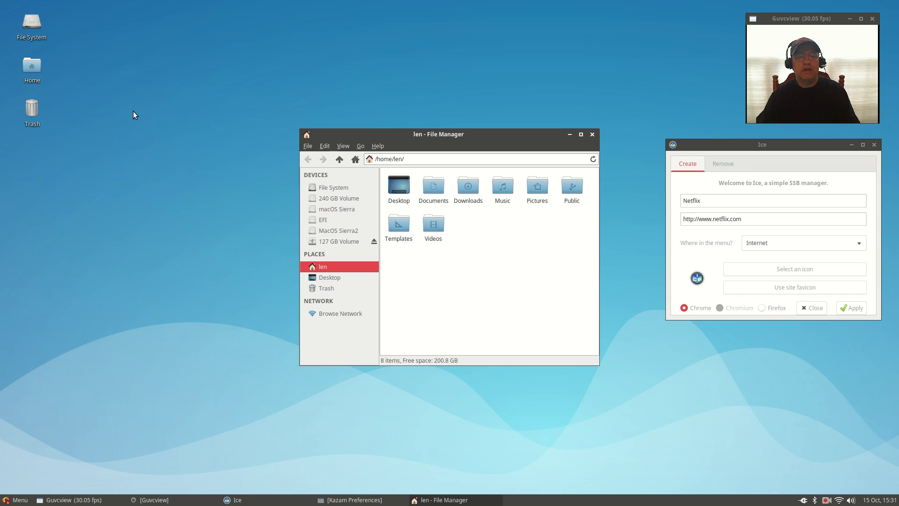
pyautogui.click(316, 242)
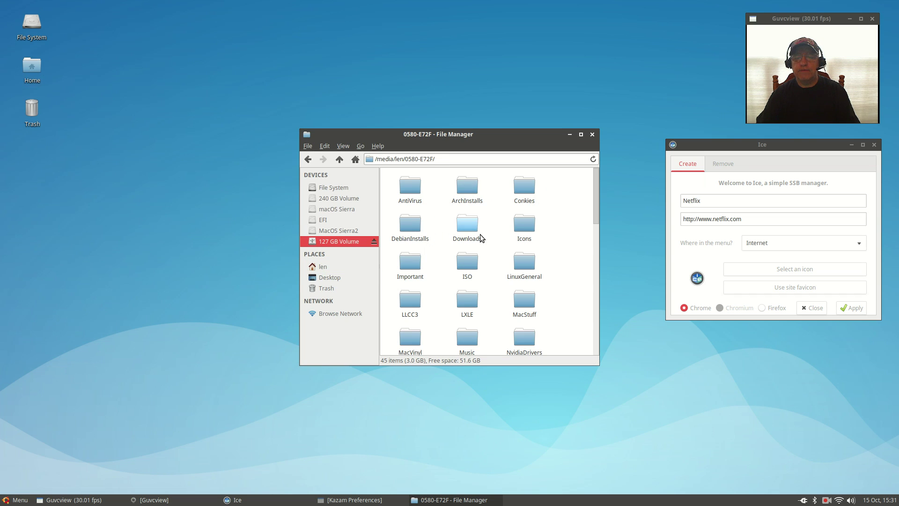
pyautogui.doubleClick(524, 225)
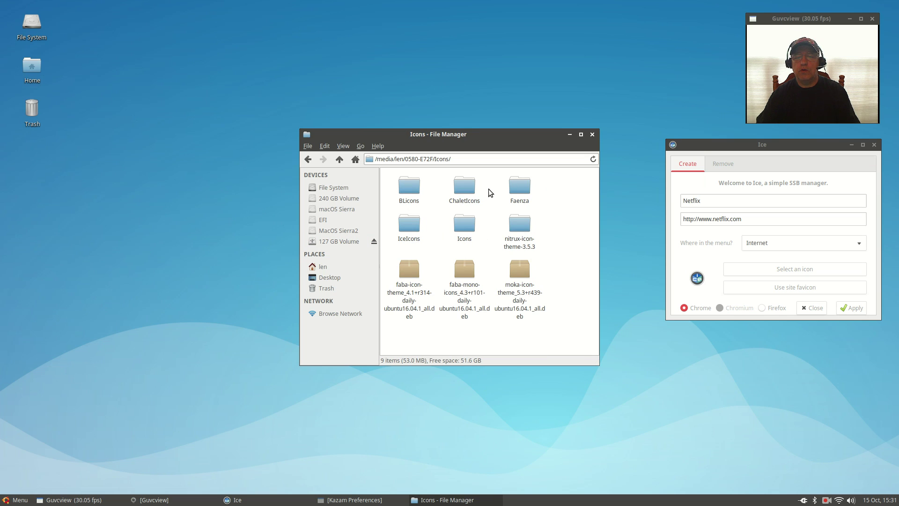
pyautogui.doubleClick(421, 221)
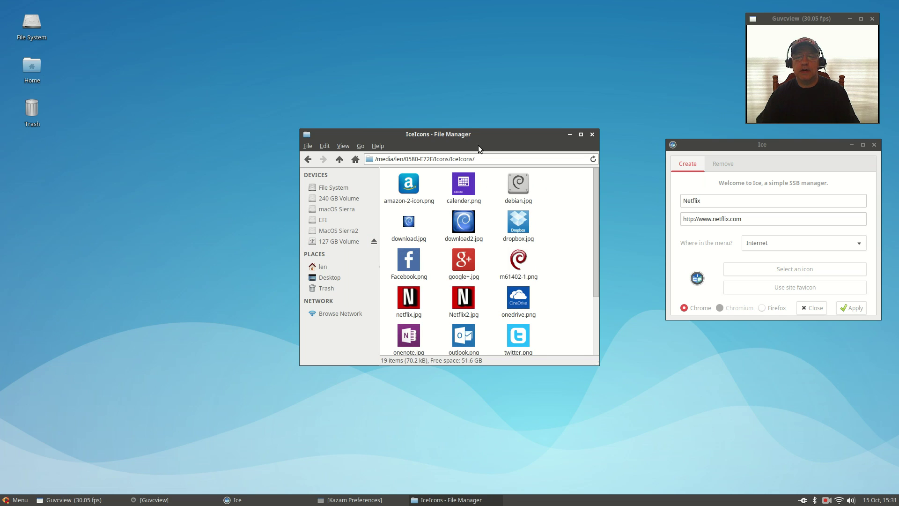
pyautogui.moveTo(479, 136); pyautogui.dragTo(476, 81)
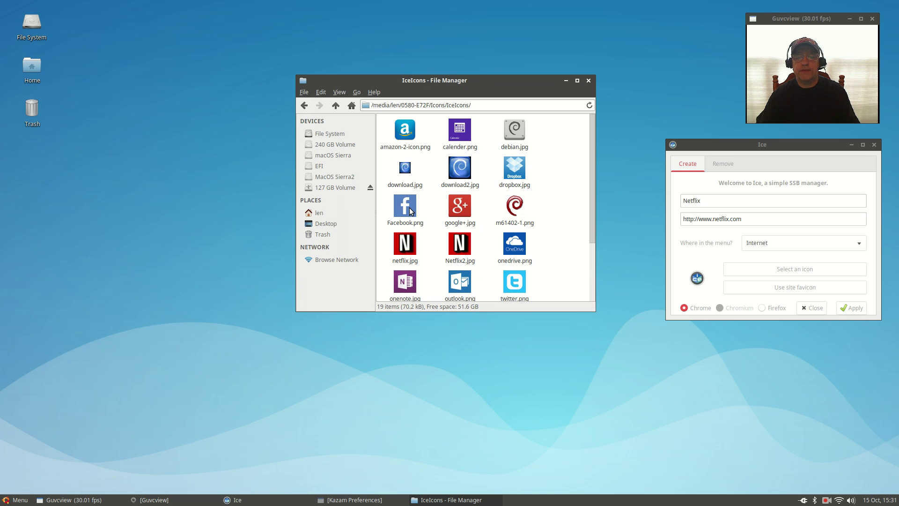
pyautogui.scroll(-3, 435, 211)
pyautogui.scroll(-1, 509, 217)
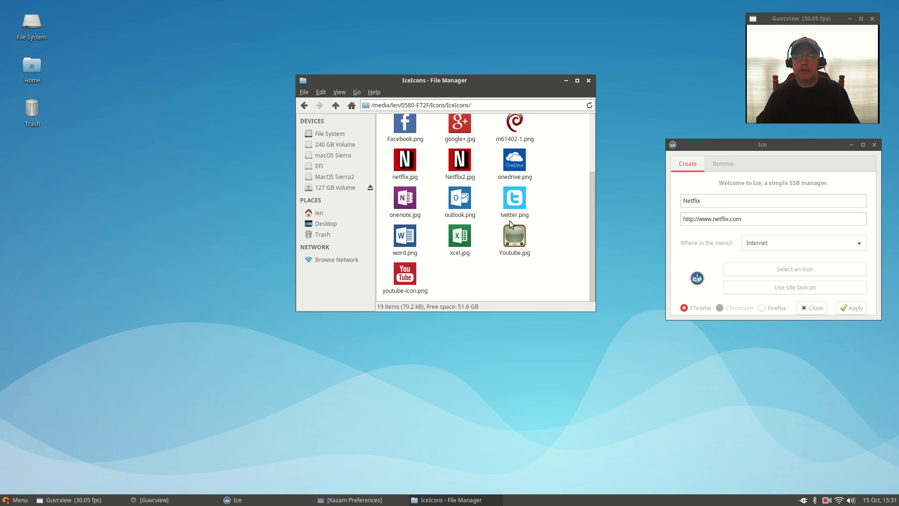
pyautogui.scroll(4, 512, 253)
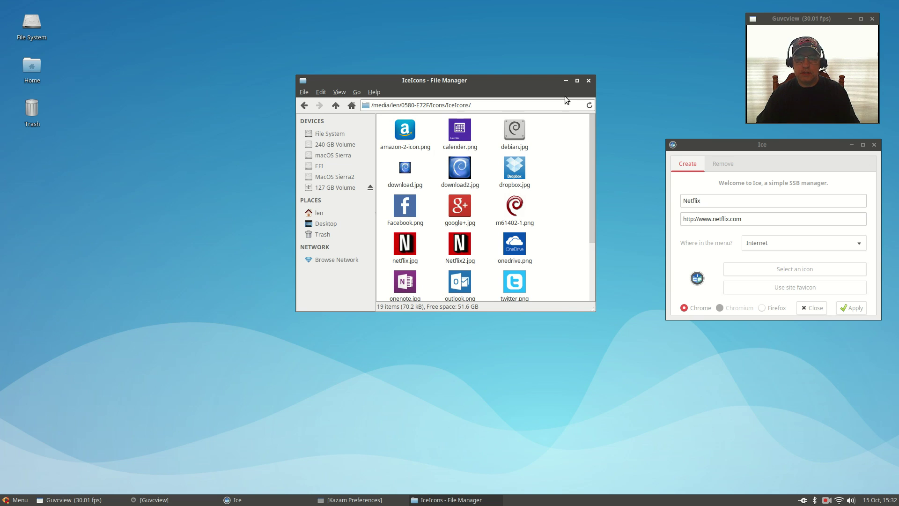
pyautogui.click(588, 81)
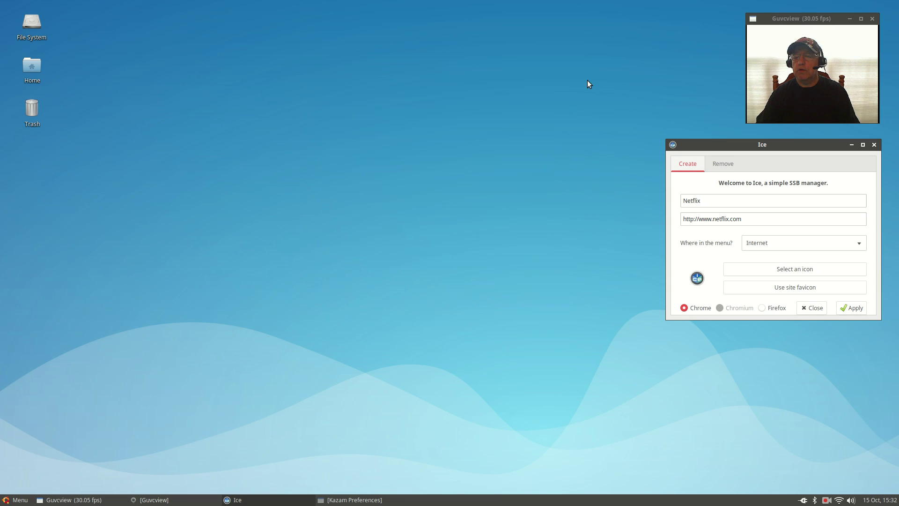
# Set netflix-icon-22.png from the Pictures folder as the icon of the Netflix application in Ice.
pyautogui.moveTo(760, 139); pyautogui.dragTo(400, 104)
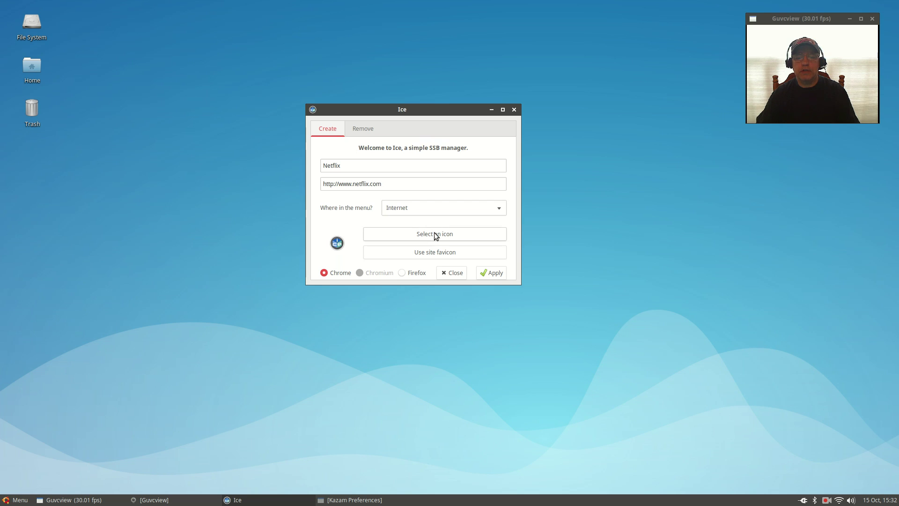
pyautogui.click(408, 234)
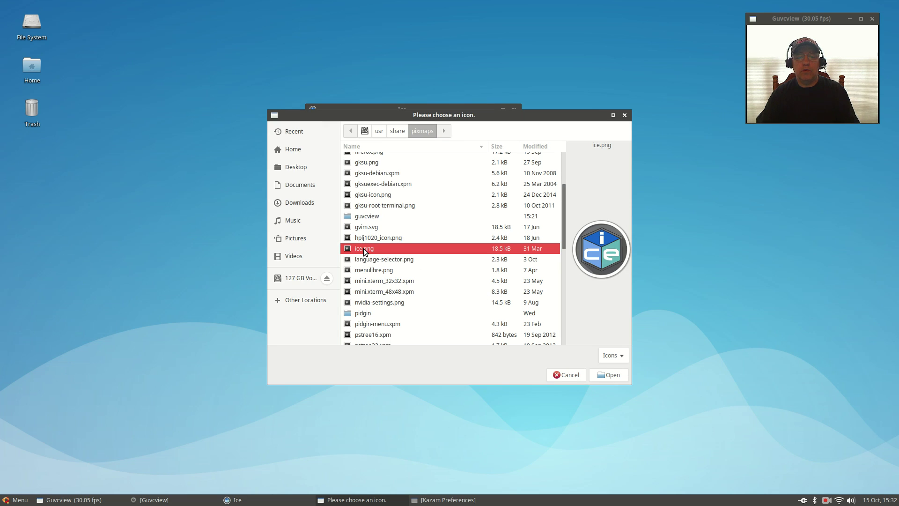
pyautogui.click(294, 235)
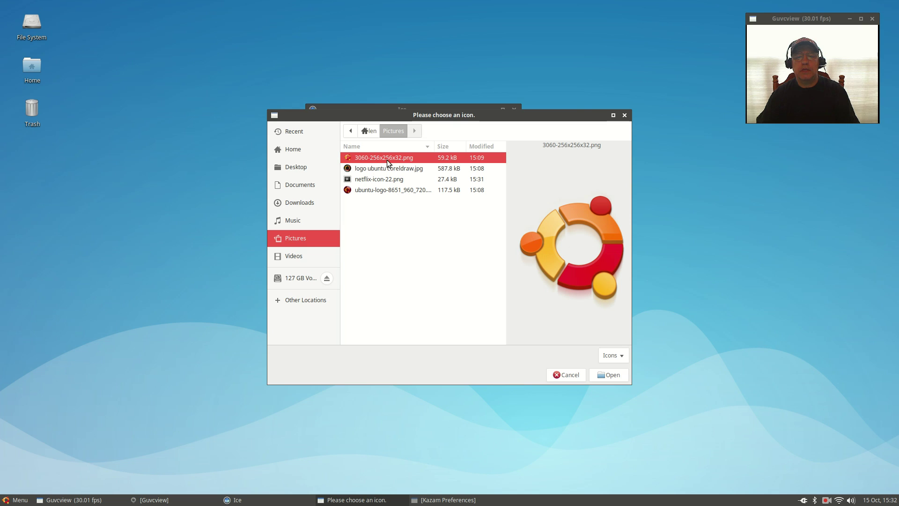
pyautogui.click(383, 179)
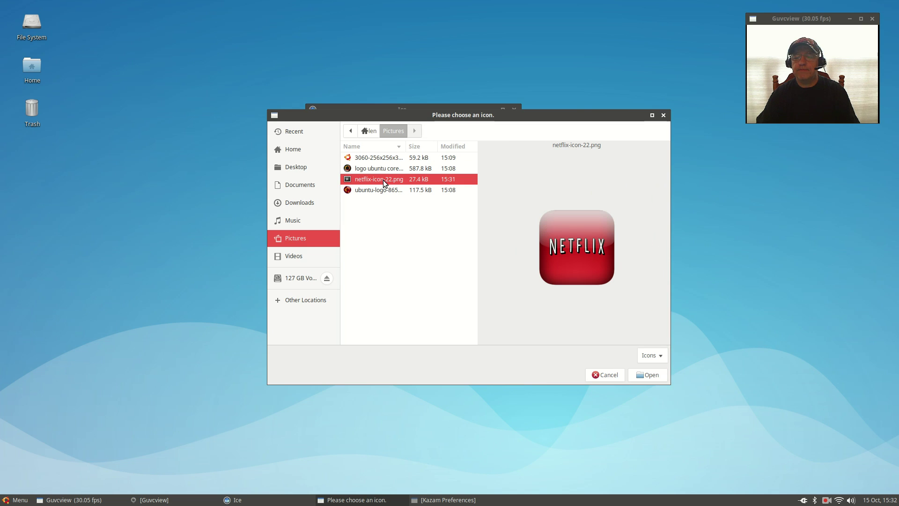
pyautogui.click(642, 374)
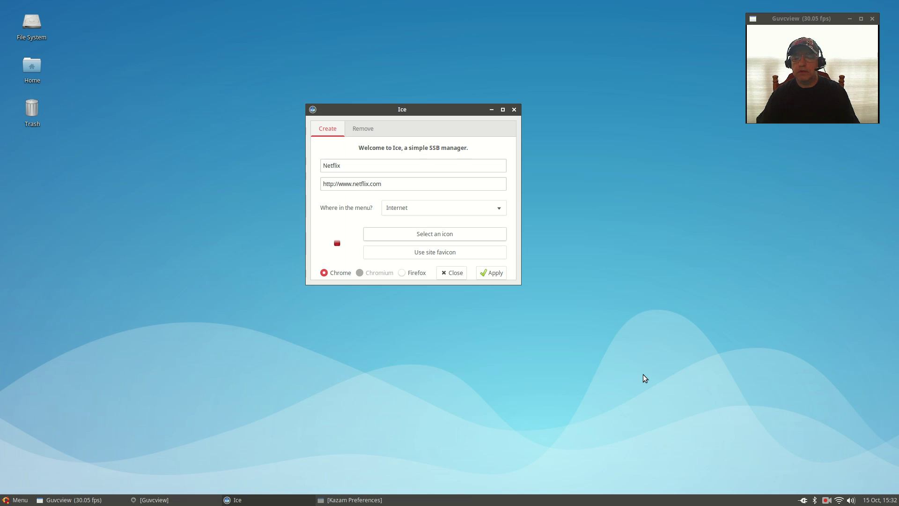
# Try the site favicon for the Netflix application and reselect netflix-icon-22.png from Pictures as its icon.
pyautogui.click(433, 253)
pyautogui.click(434, 234)
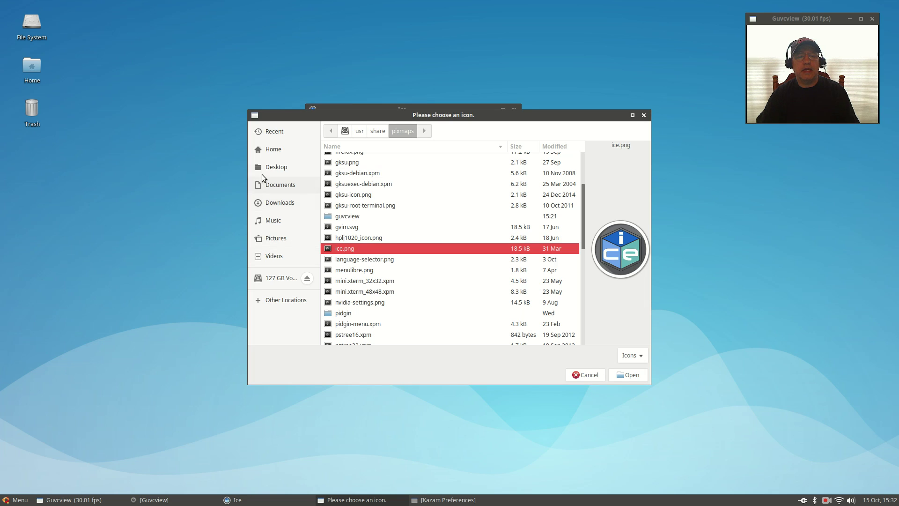
pyautogui.click(276, 239)
pyautogui.click(351, 179)
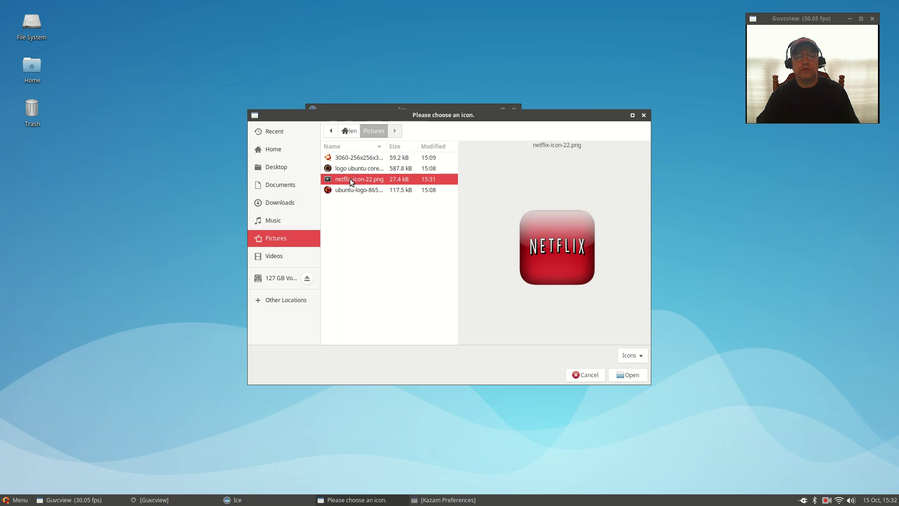
pyautogui.click(628, 375)
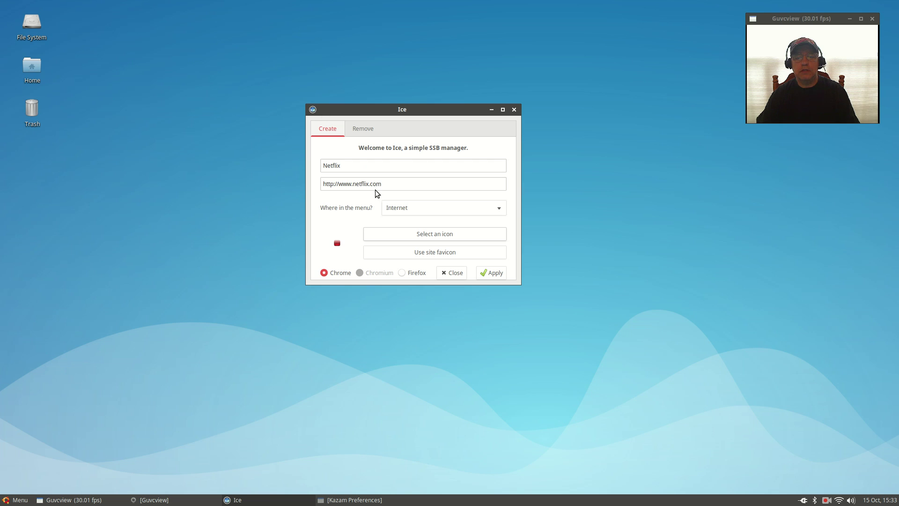
# Create the Netflix application and check it in the list of removable applications.
pyautogui.click(493, 276)
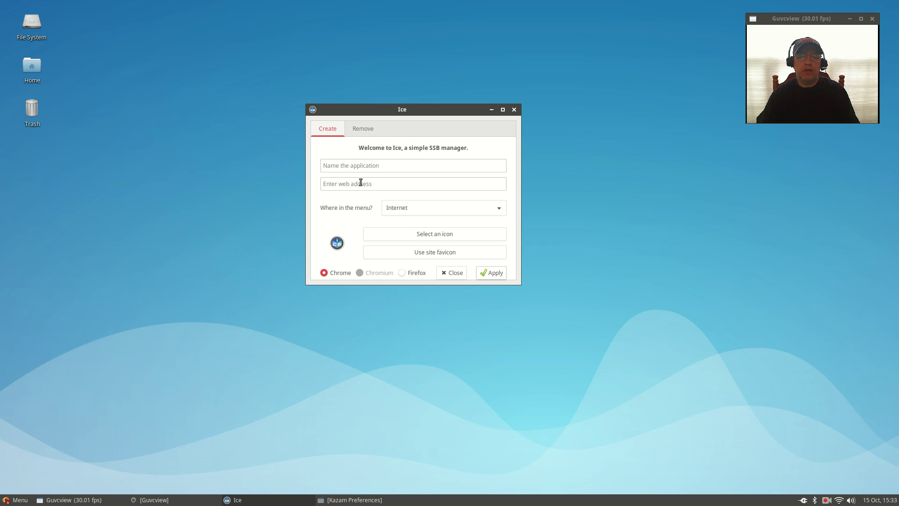
pyautogui.click(359, 130)
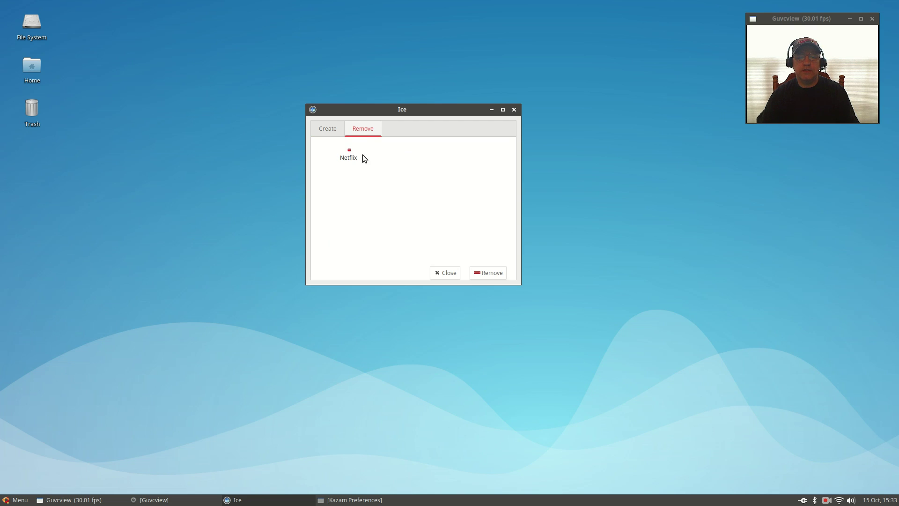
pyautogui.click(328, 132)
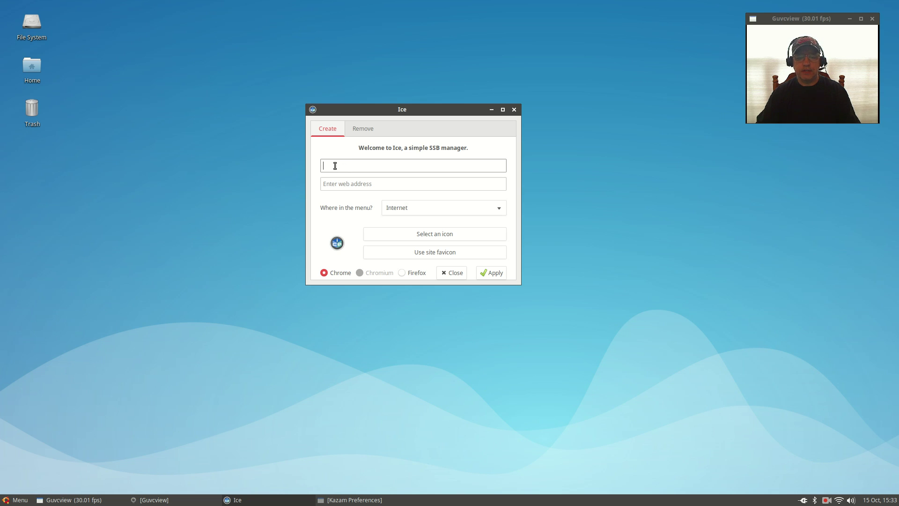
pyautogui.write('Hulu')
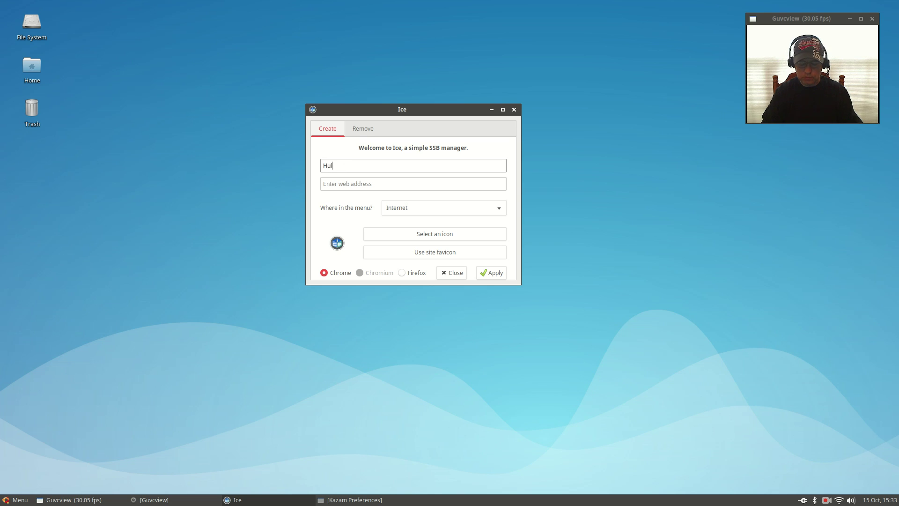
pyautogui.click(335, 184)
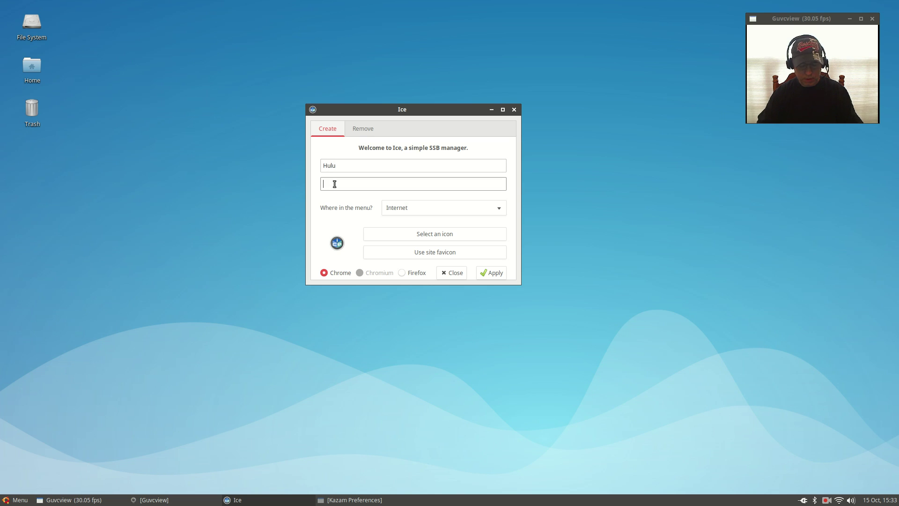
pyautogui.write('http')
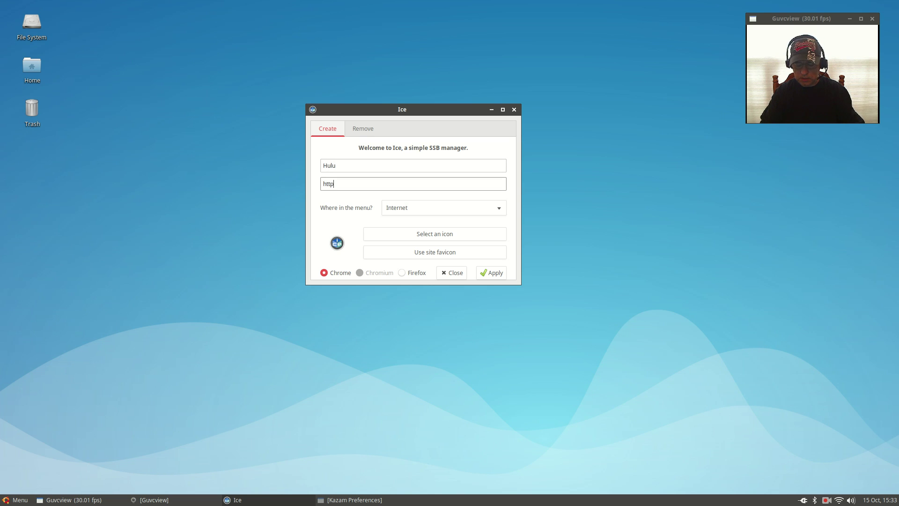
pyautogui.write('://')
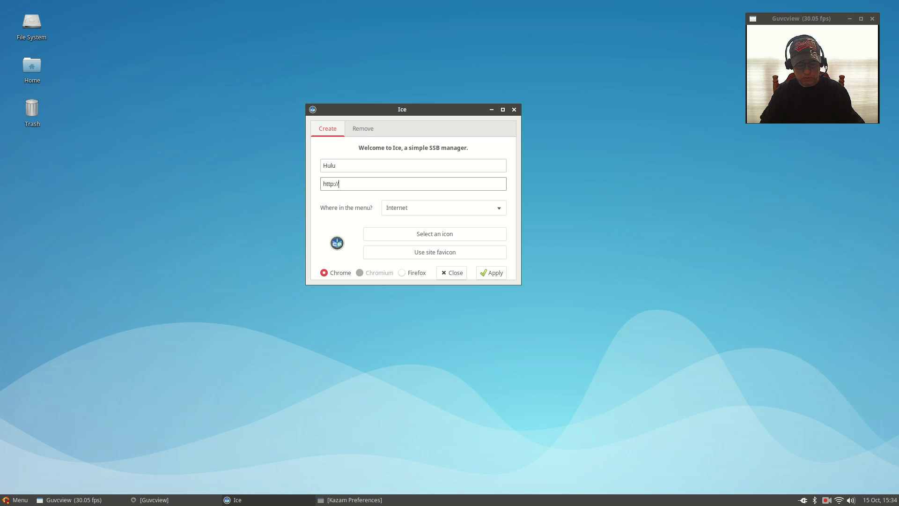
pyautogui.write('www')
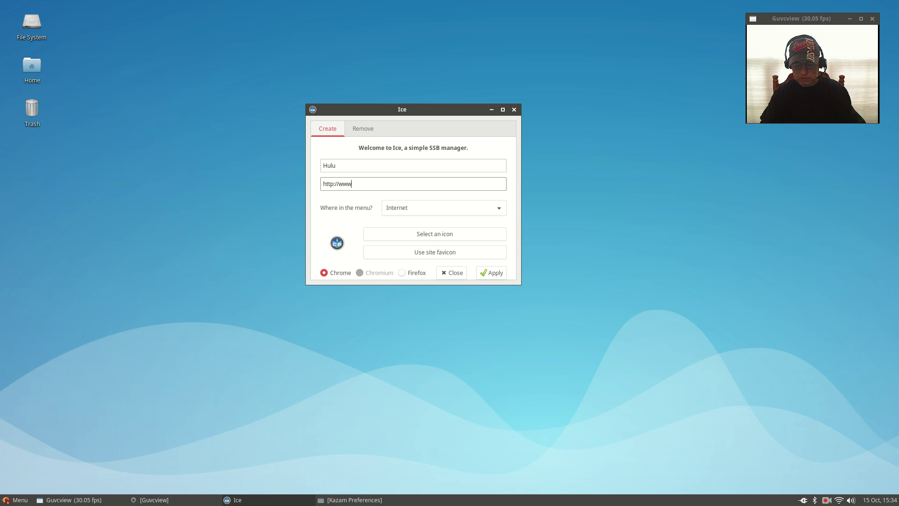
pyautogui.write('.hul')
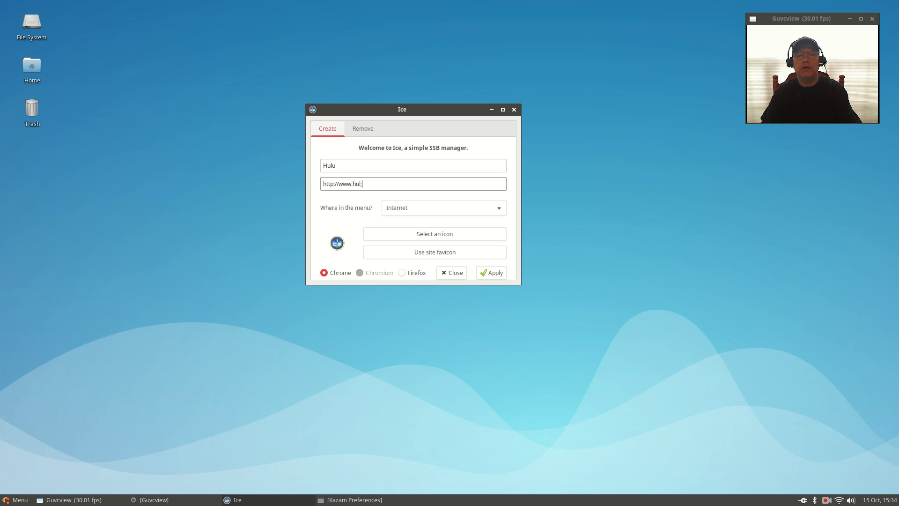
pyautogui.write('u.com')
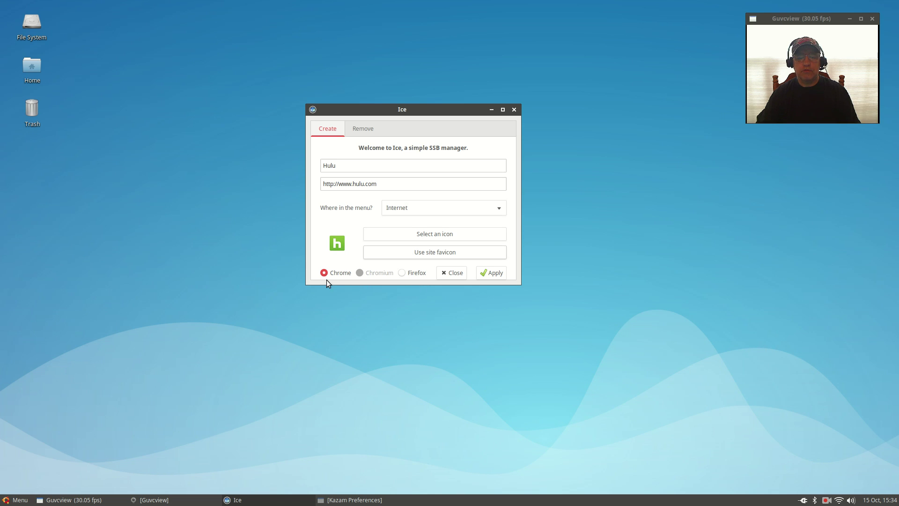
pyautogui.click(492, 272)
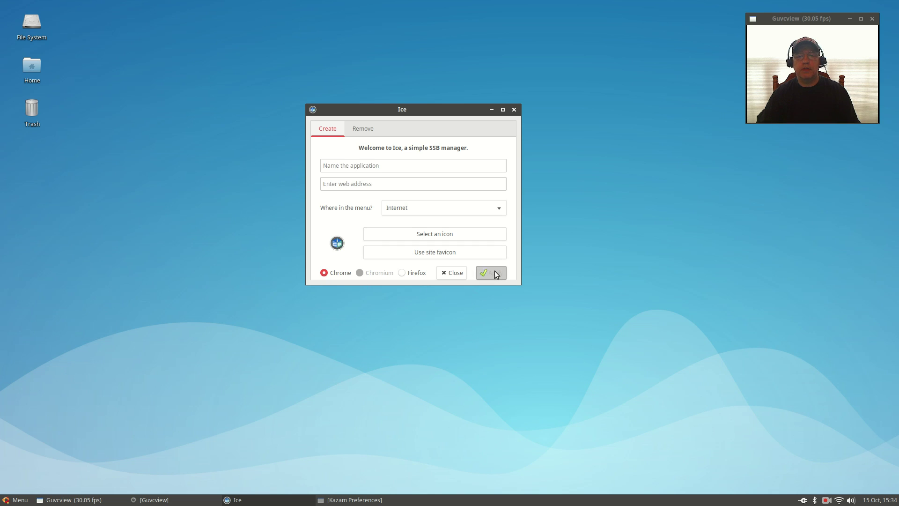
pyautogui.click(364, 130)
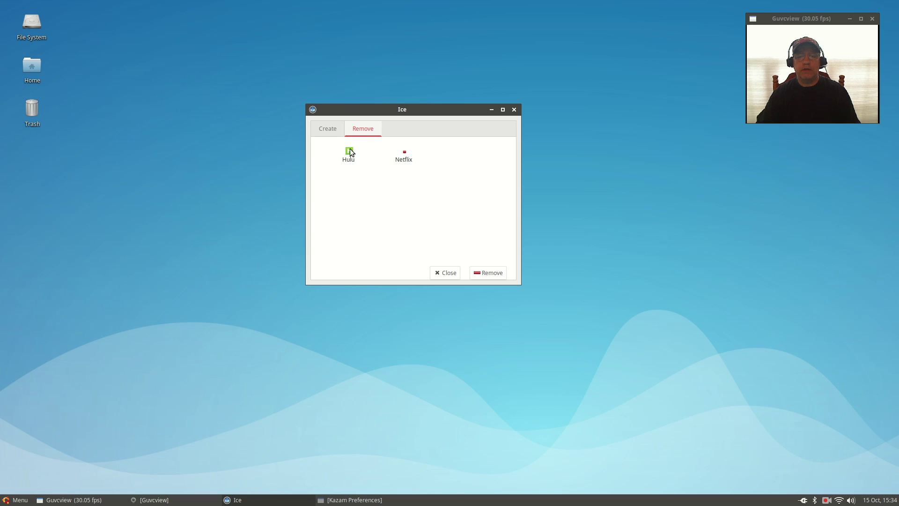
# Close Ice and add the Netflix application from the Internet category to the desktop.
pyautogui.click(327, 129)
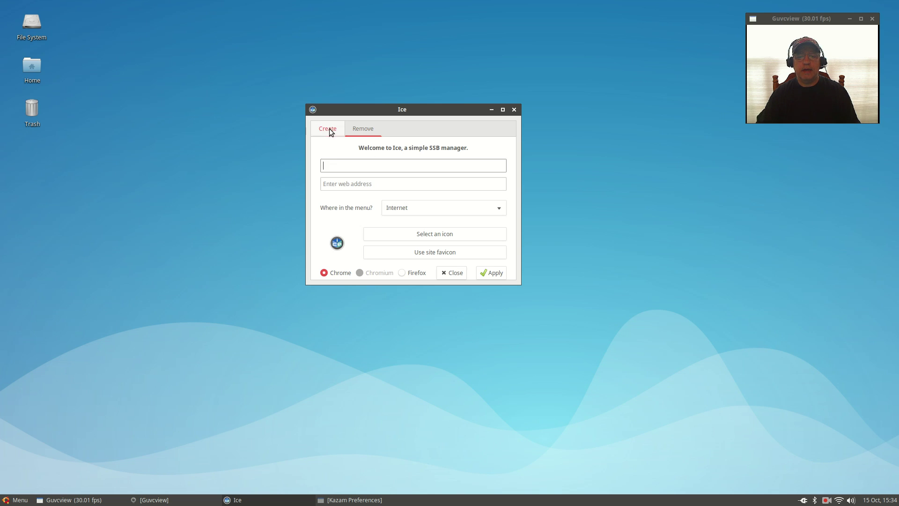
pyautogui.click(513, 110)
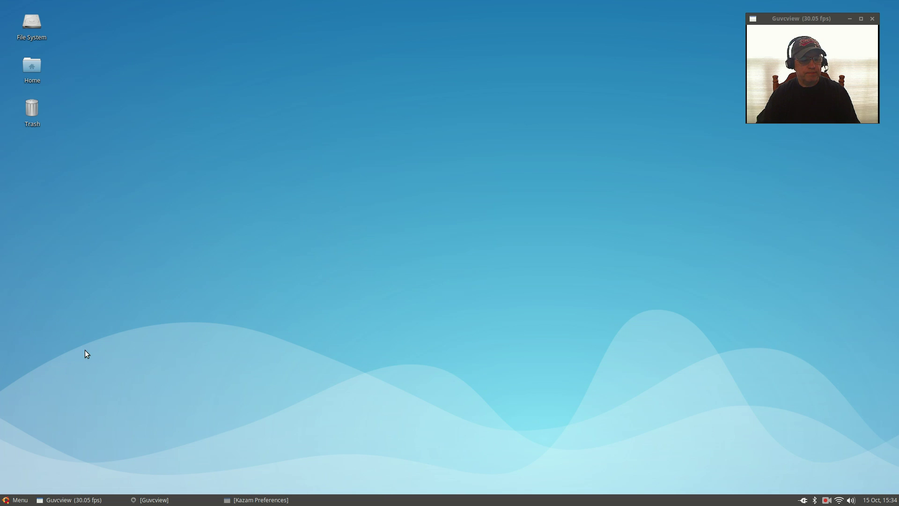
pyautogui.click(14, 499)
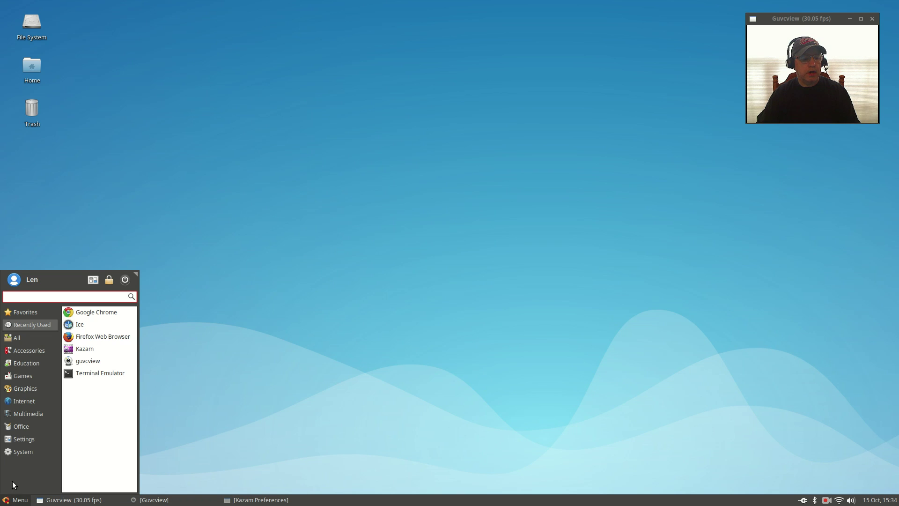
pyautogui.click(23, 402)
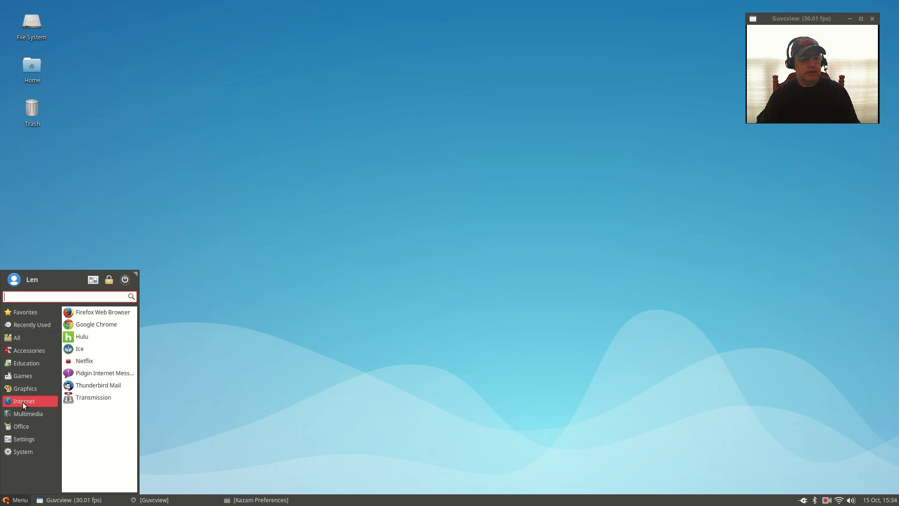
pyautogui.rightClick(80, 361)
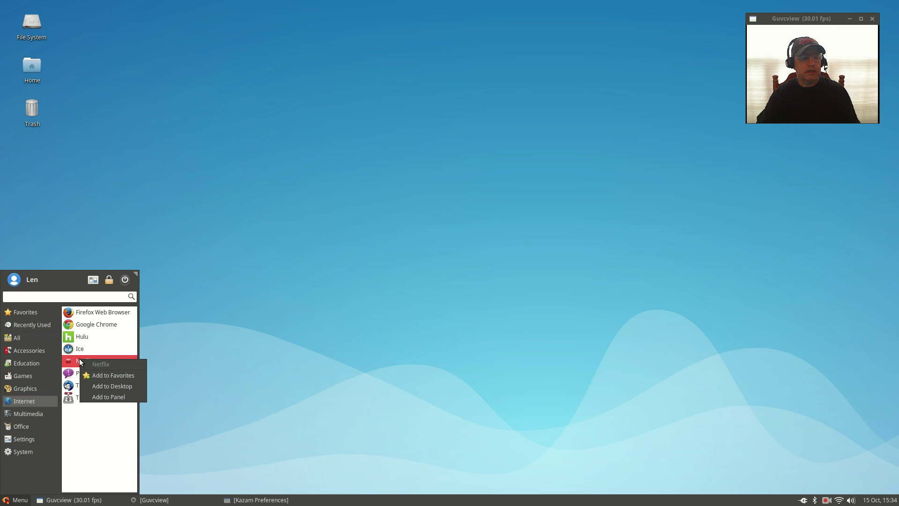
pyautogui.click(100, 386)
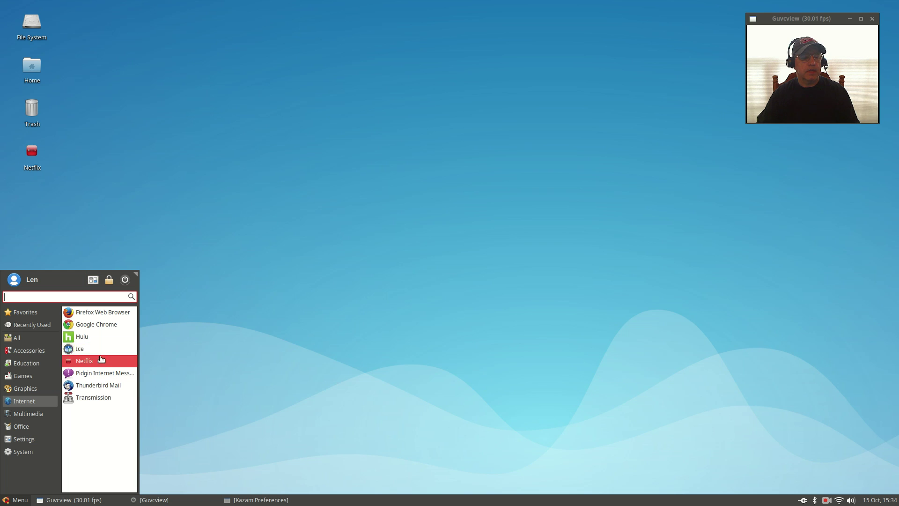
# Launch the Hulu application and close its window, and add Hulu from the Internet category to the desktop.
pyautogui.click(87, 336)
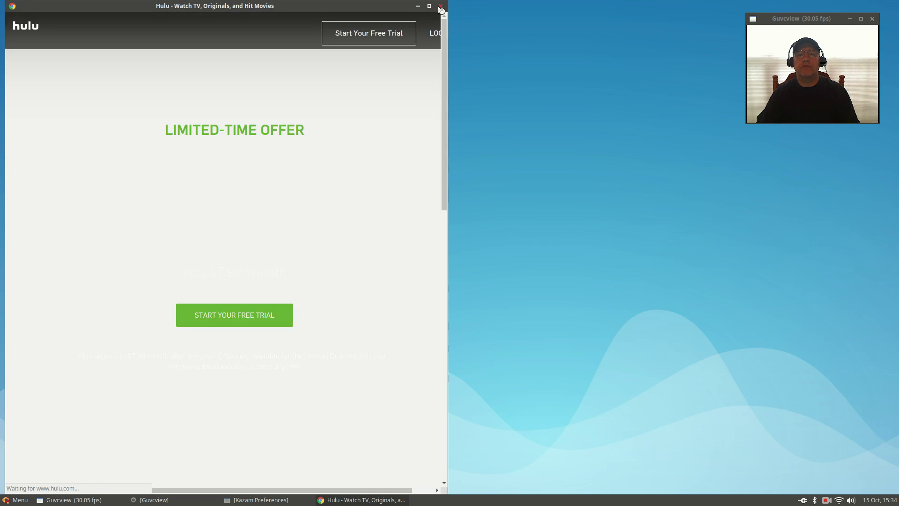
pyautogui.click(440, 7)
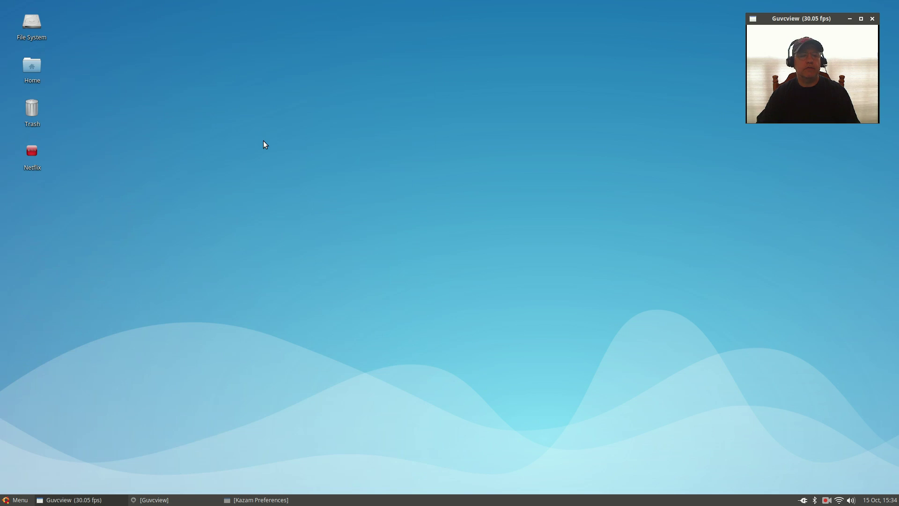
pyautogui.click(14, 500)
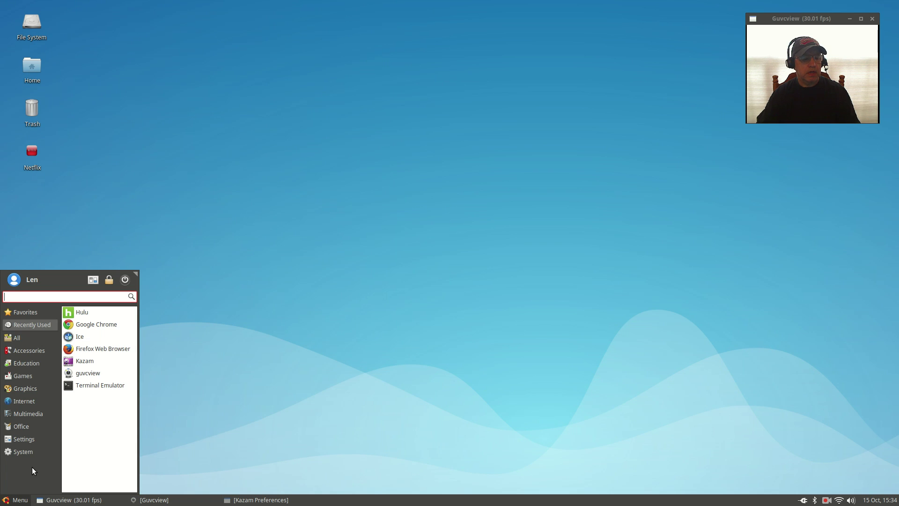
pyautogui.click(57, 398)
pyautogui.rightClick(83, 337)
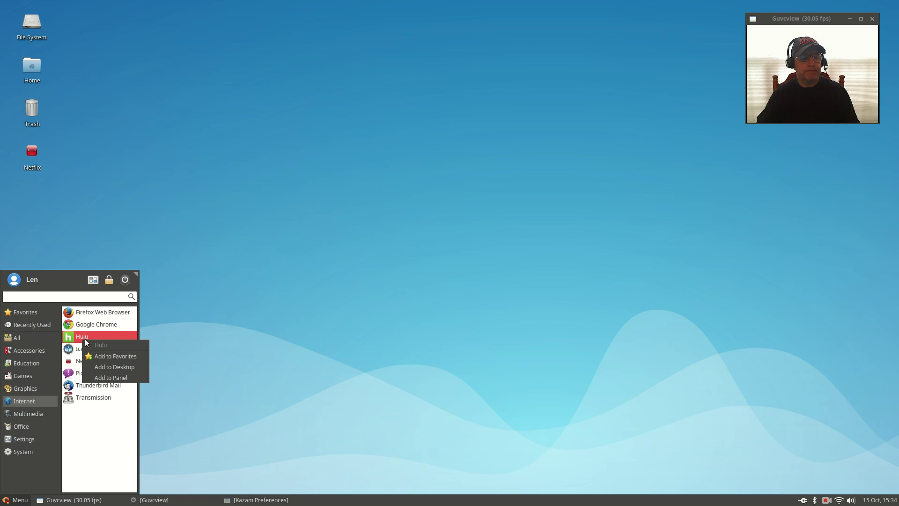
pyautogui.click(110, 367)
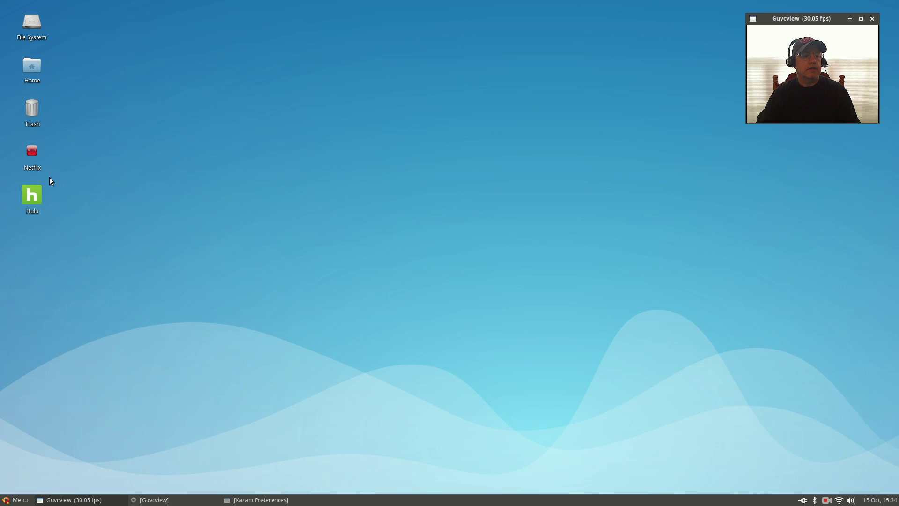
# View the properties of the Netflix desktop launcher and move the launcher to the trash.
pyautogui.rightClick(31, 154)
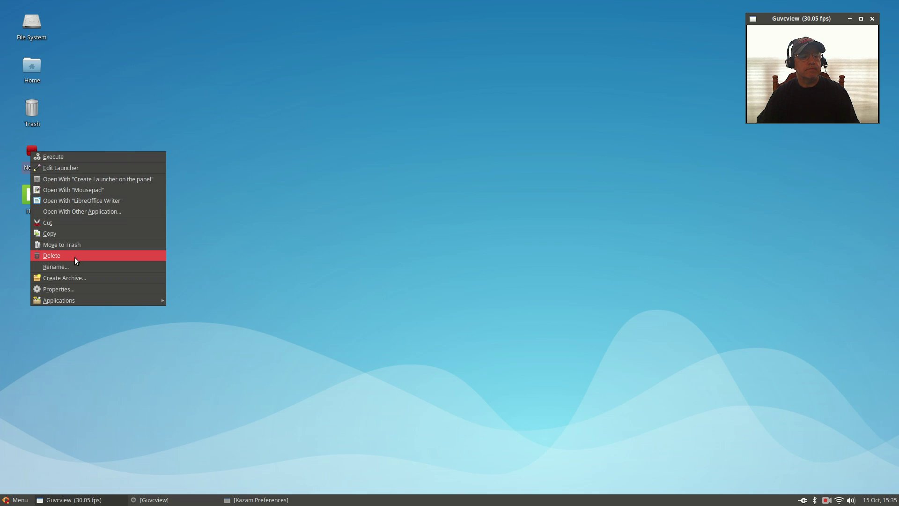
pyautogui.click(66, 290)
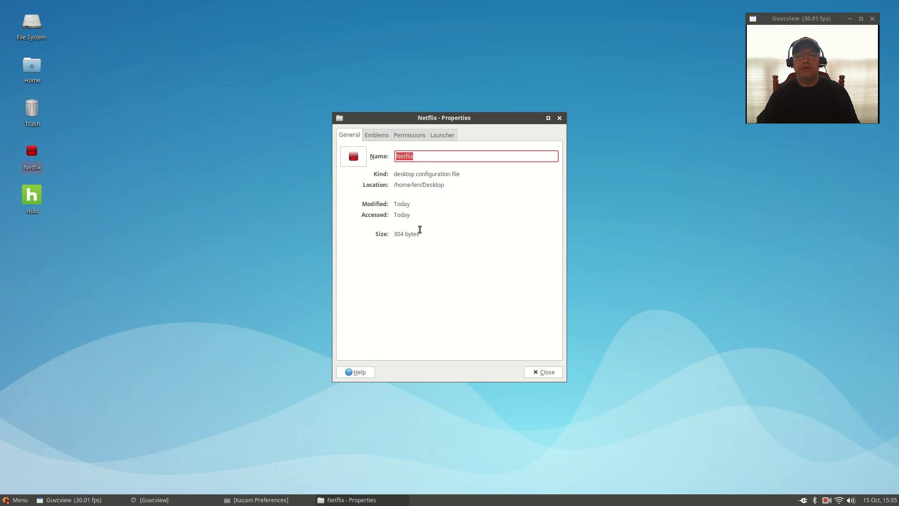
pyautogui.click(543, 371)
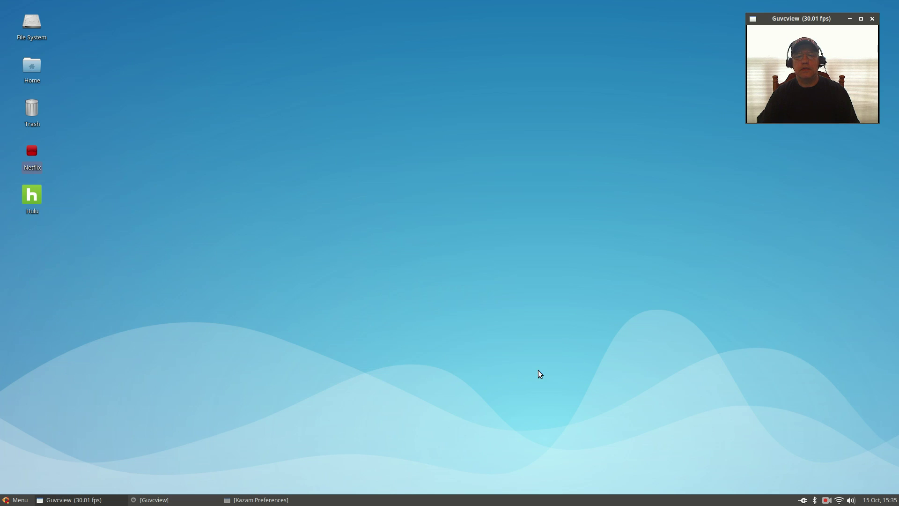
pyautogui.rightClick(34, 153)
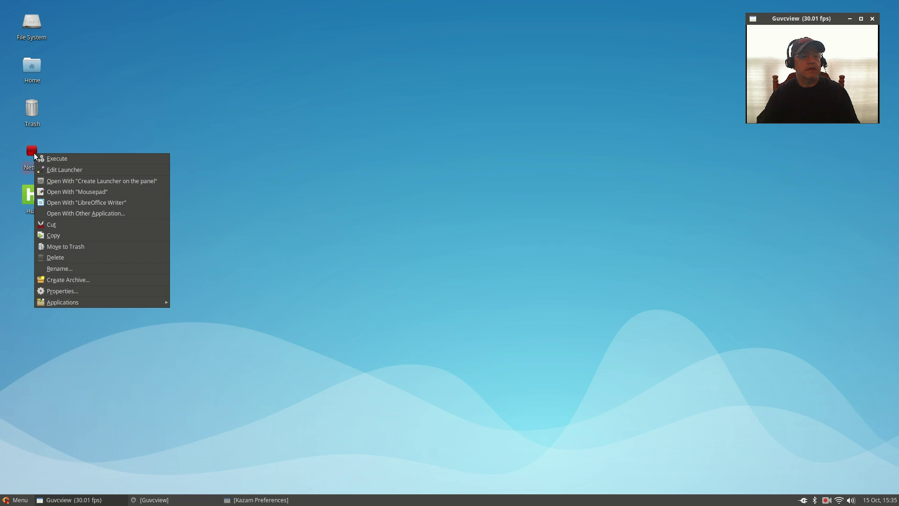
pyautogui.click(85, 141)
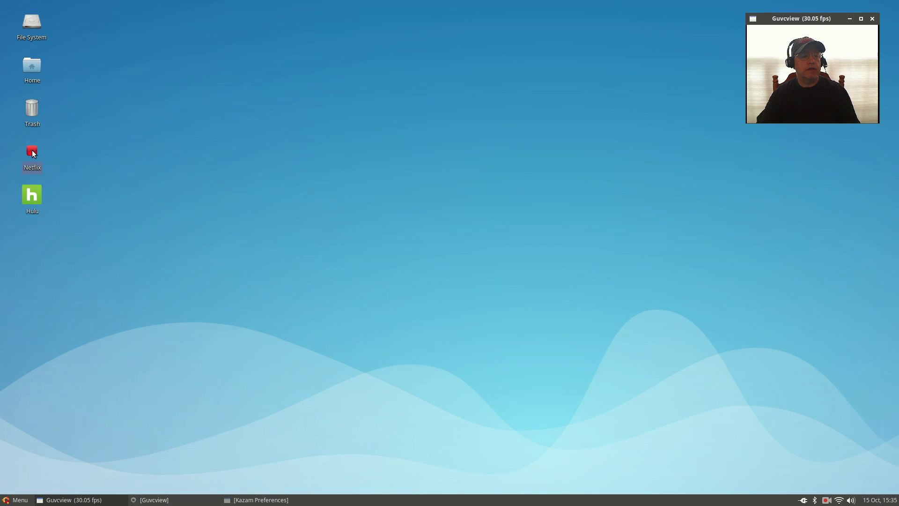
pyautogui.rightClick(32, 165)
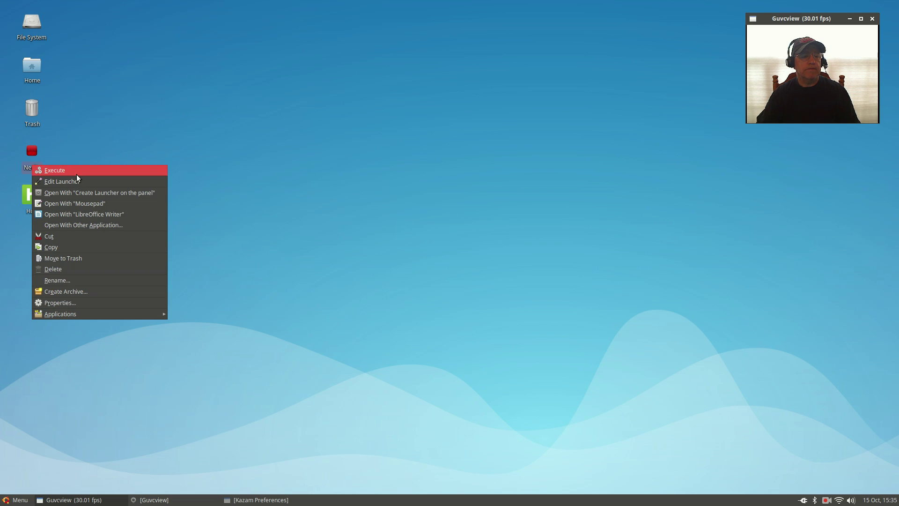
pyautogui.click(79, 259)
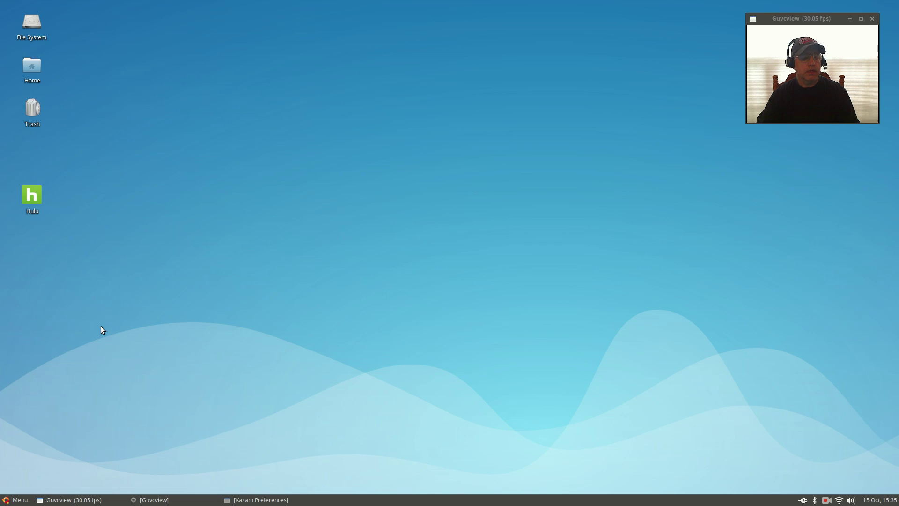
# Reopen Ice and remove the existing Netflix application from its list of applications.
pyautogui.click(21, 501)
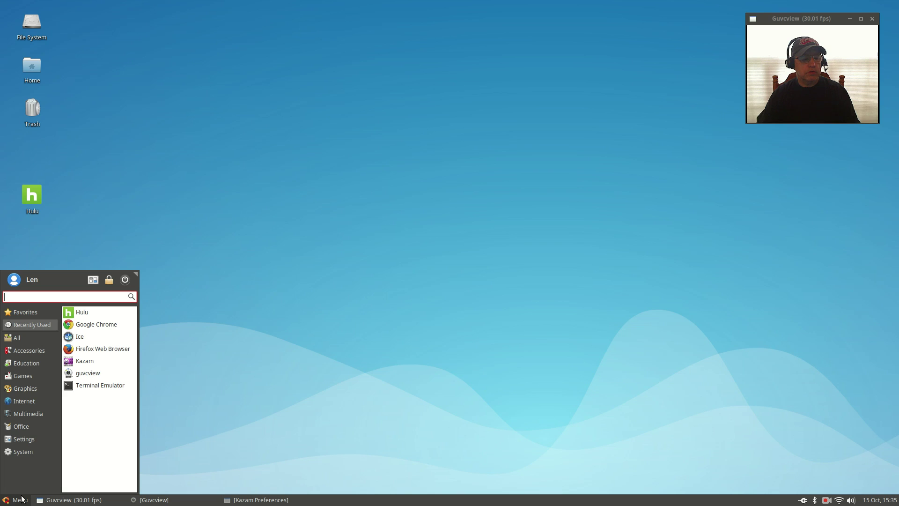
pyautogui.moveTo(26, 411)
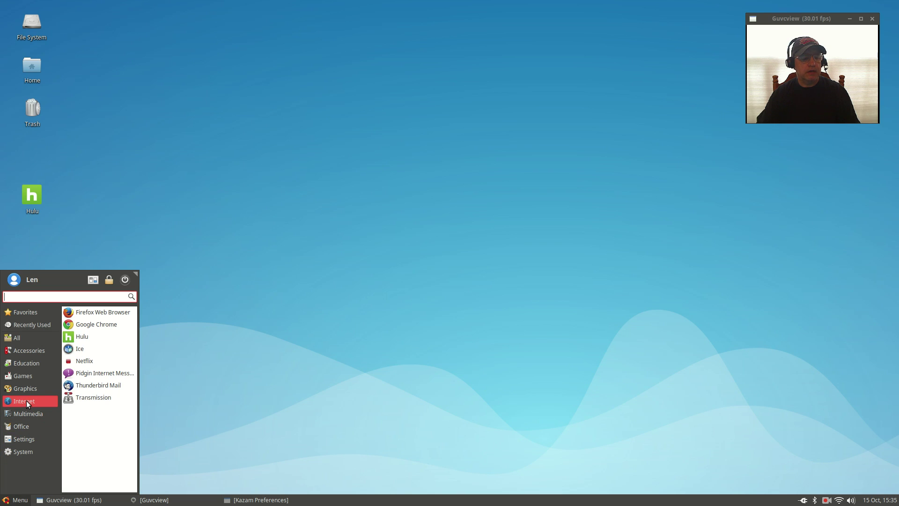
pyautogui.click(77, 349)
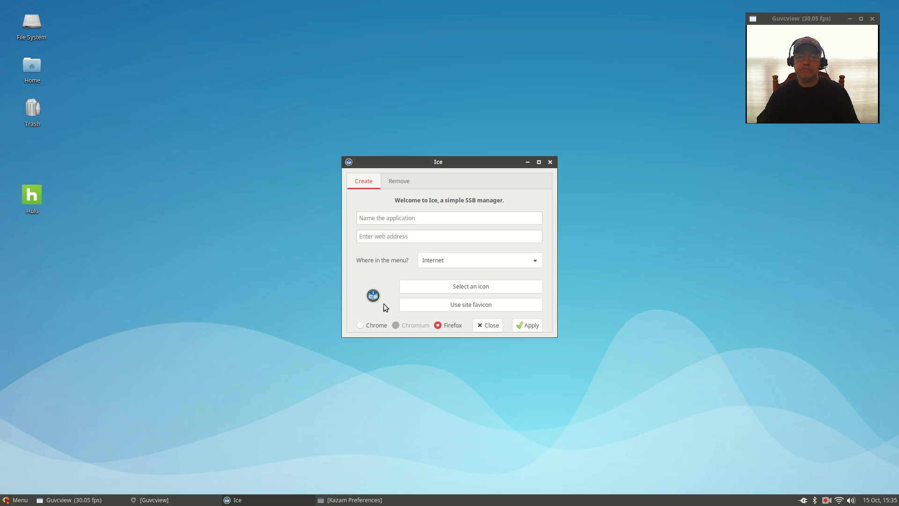
pyautogui.click(398, 183)
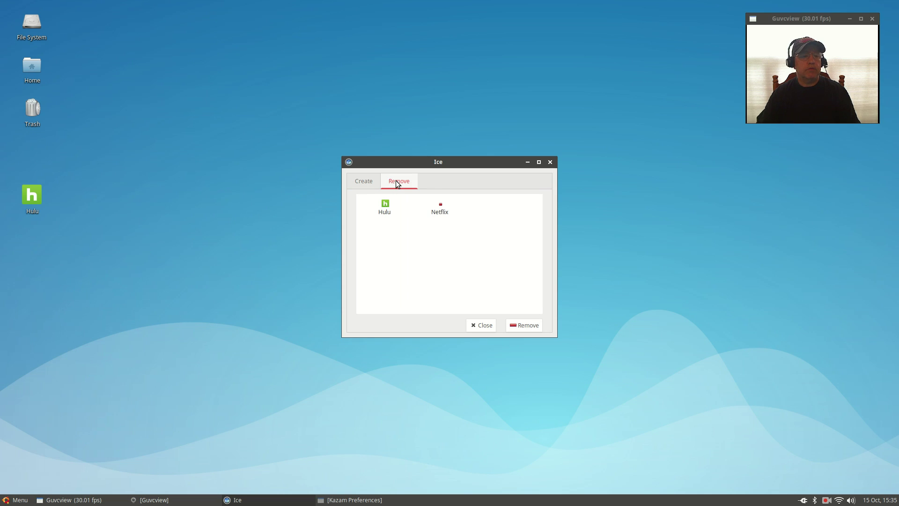
pyautogui.click(441, 207)
pyautogui.click(522, 327)
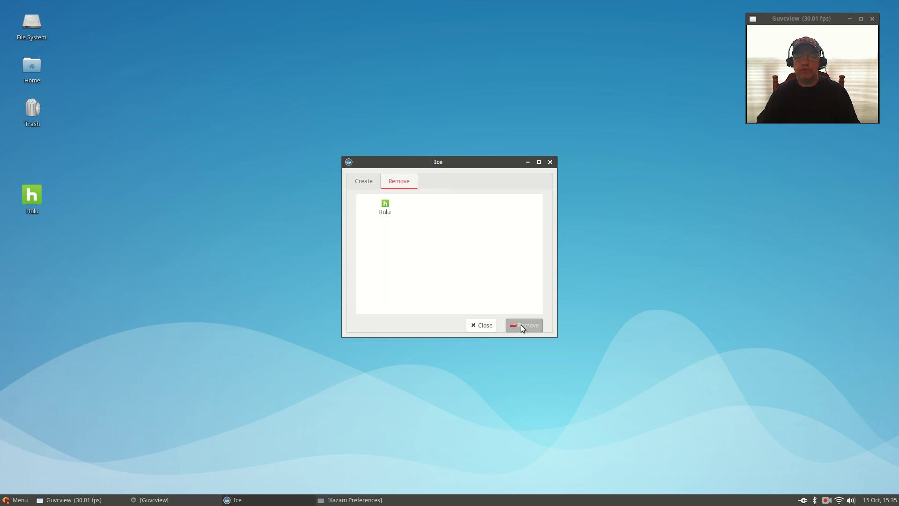
pyautogui.click(364, 182)
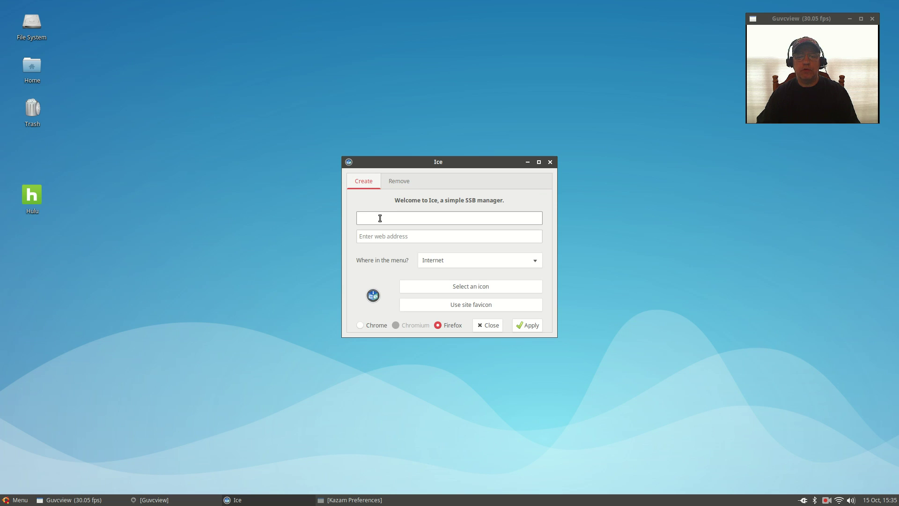
pyautogui.write('Net')
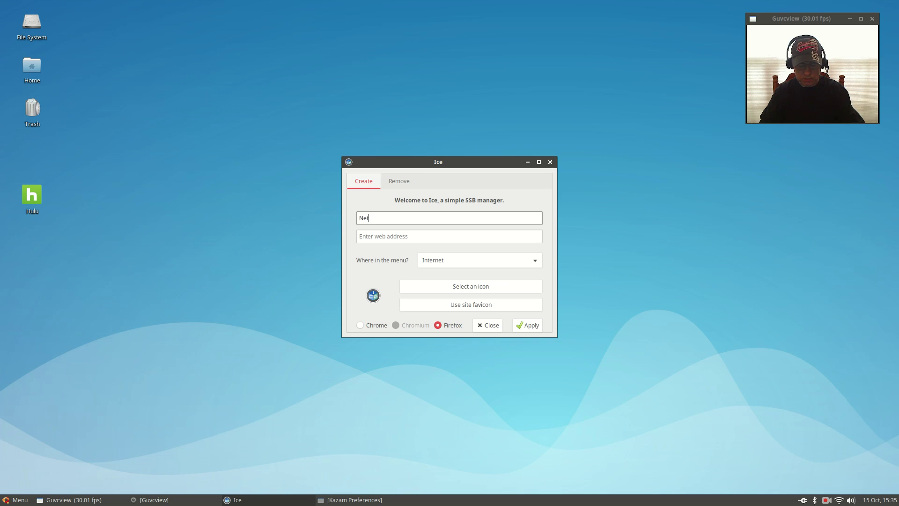
pyautogui.write('flix')
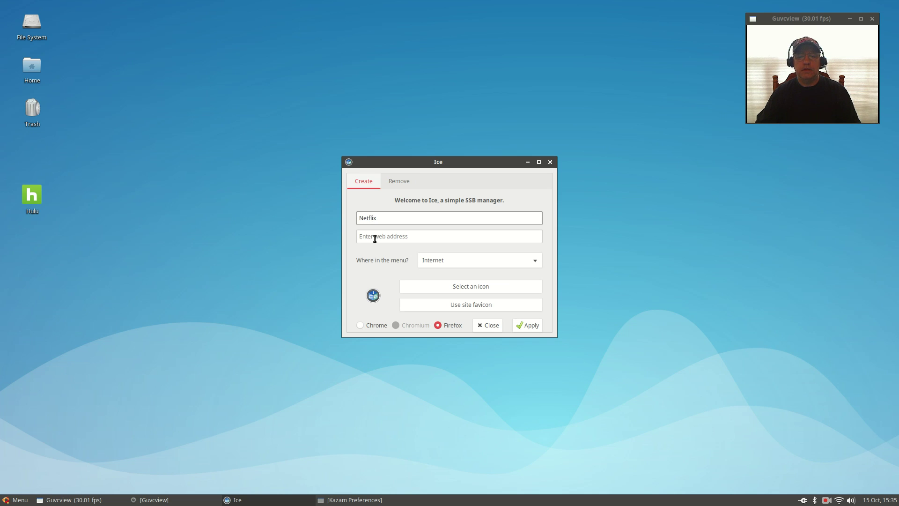
pyautogui.click(374, 238)
pyautogui.write('h')
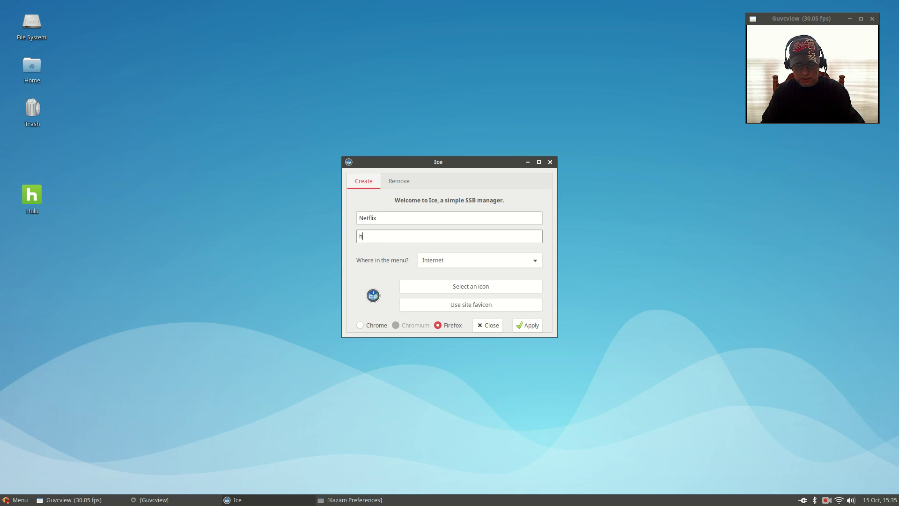
pyautogui.write('ttp:/')
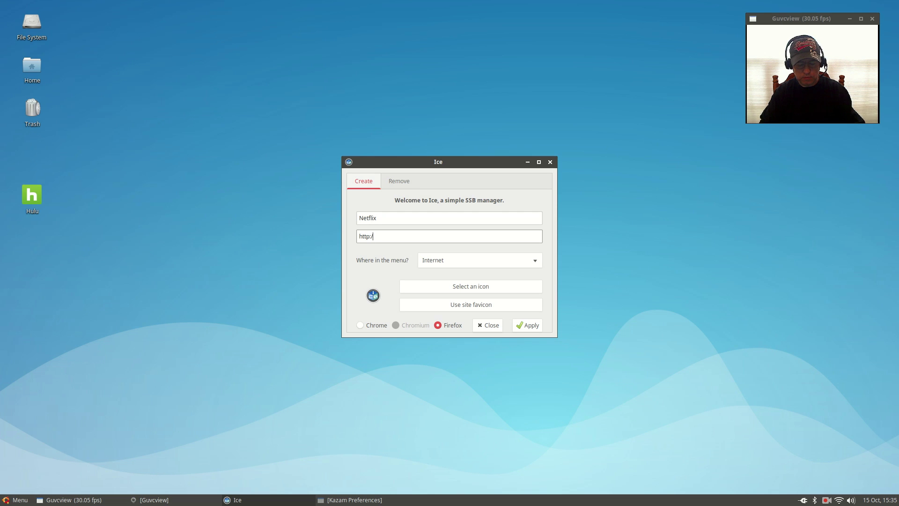
pyautogui.write('/www')
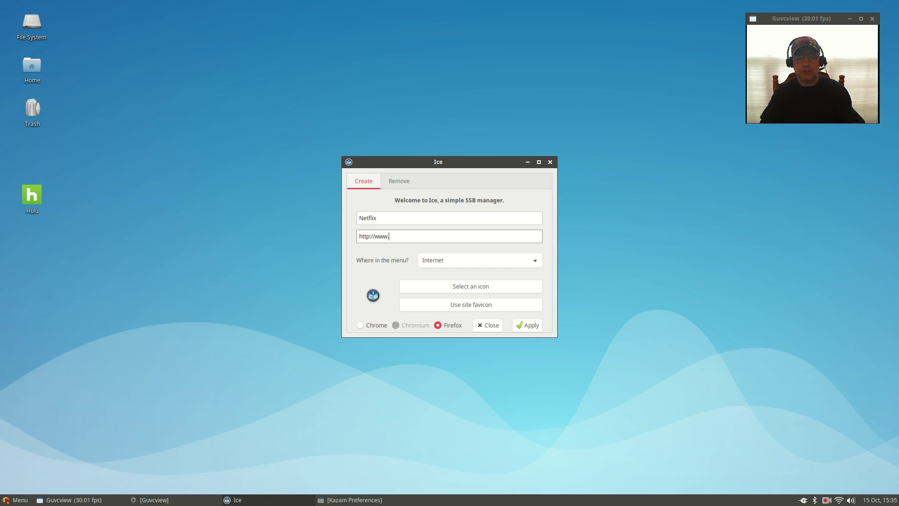
pyautogui.write('.netf')
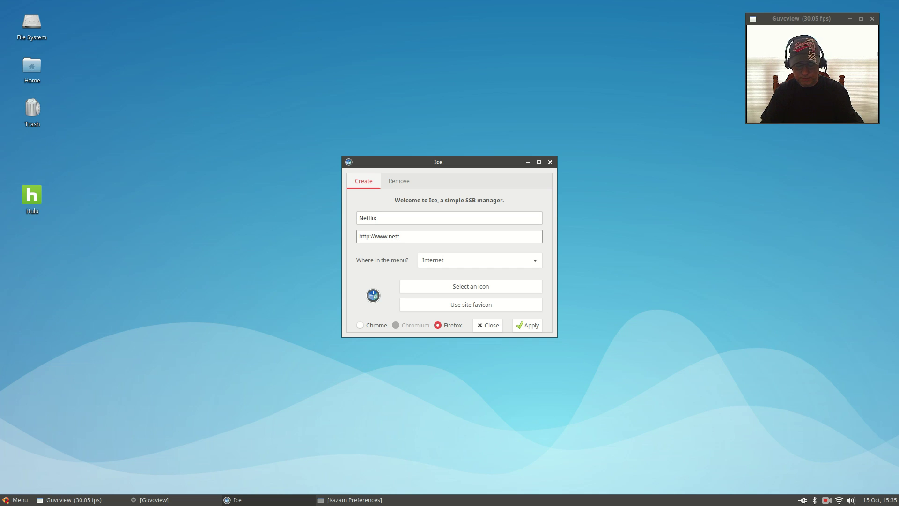
pyautogui.write('lix.com')
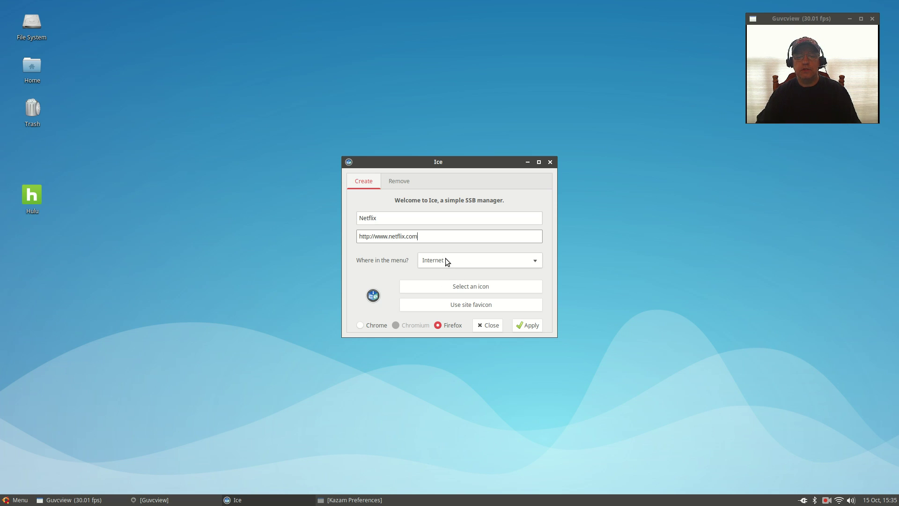
# Create the Netflix application with the site favicon and Chrome, check it in the removable applications list, and close Ice.
pyautogui.click(465, 306)
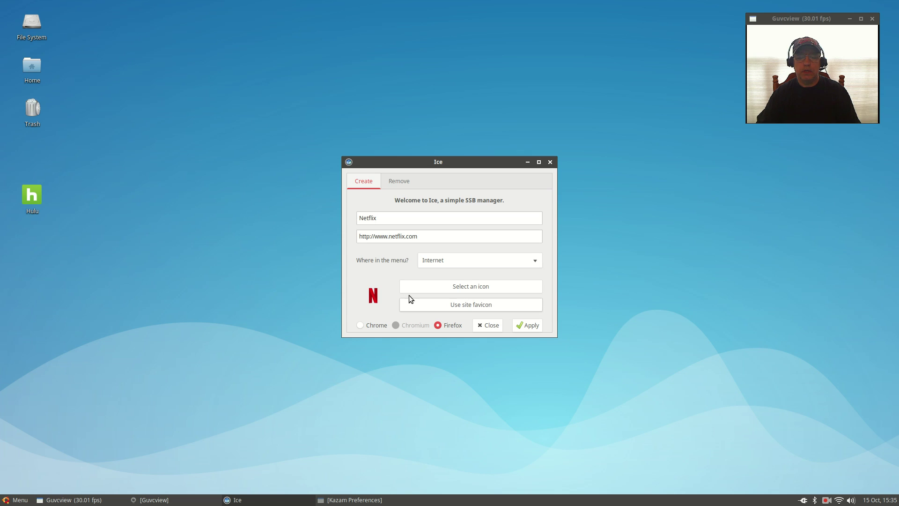
pyautogui.click(360, 324)
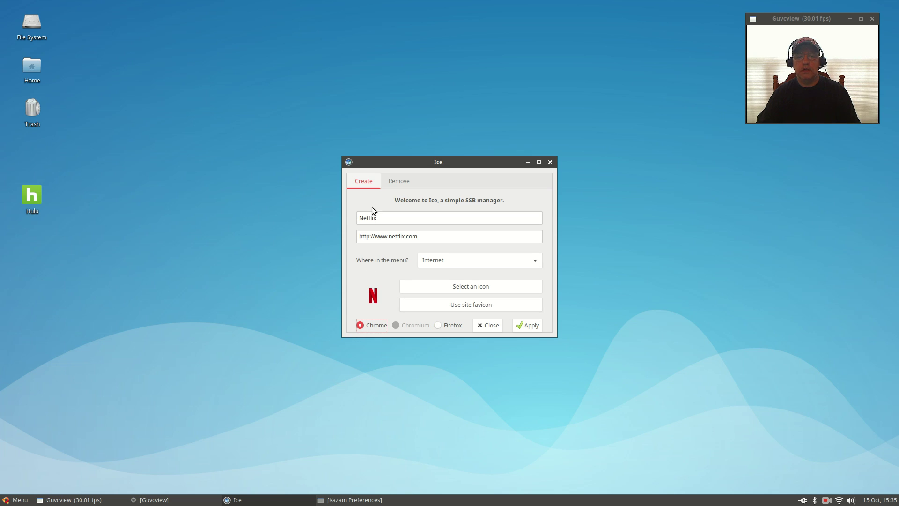
pyautogui.click(527, 325)
pyautogui.click(400, 180)
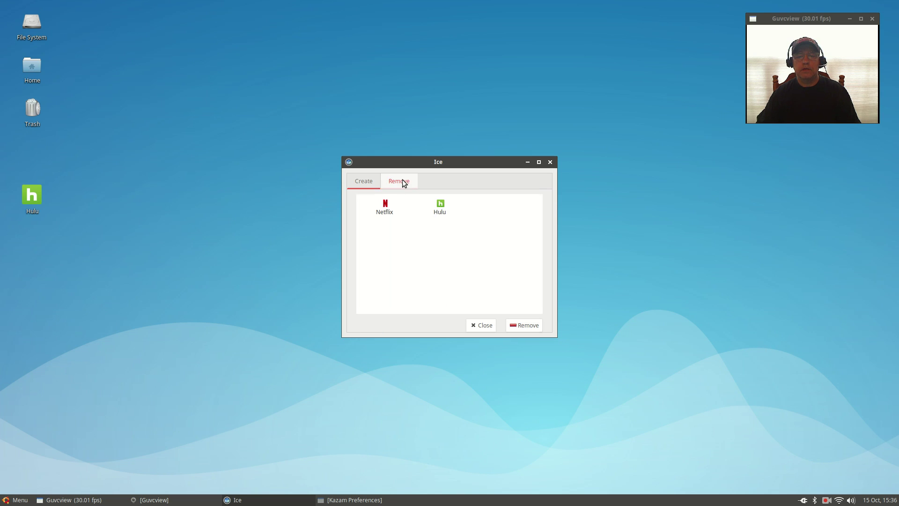
pyautogui.click(551, 162)
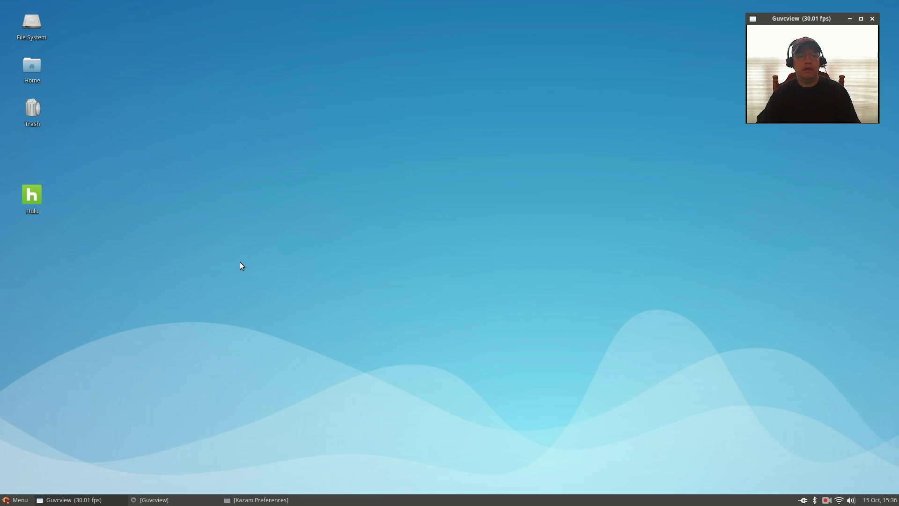
# Add the Netflix application from the Internet category to the desktop as a launcher.
pyautogui.click(22, 499)
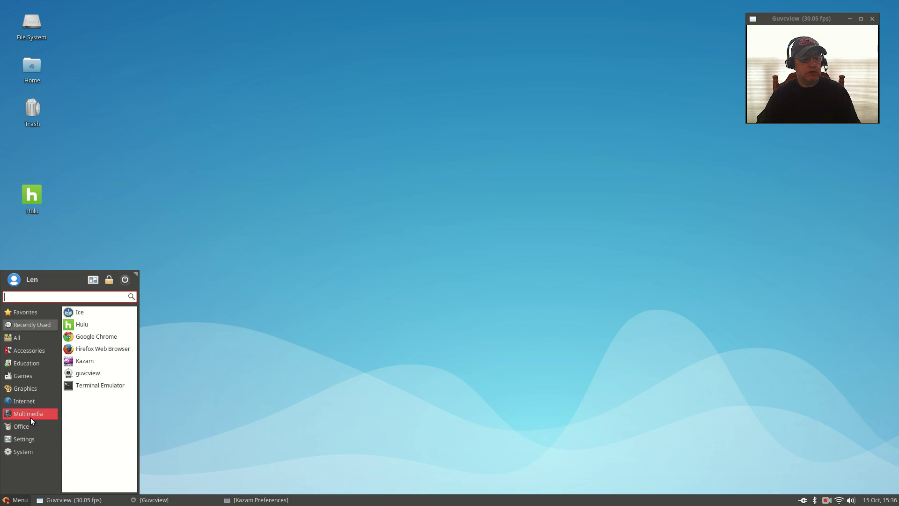
pyautogui.click(30, 401)
pyautogui.rightClick(84, 363)
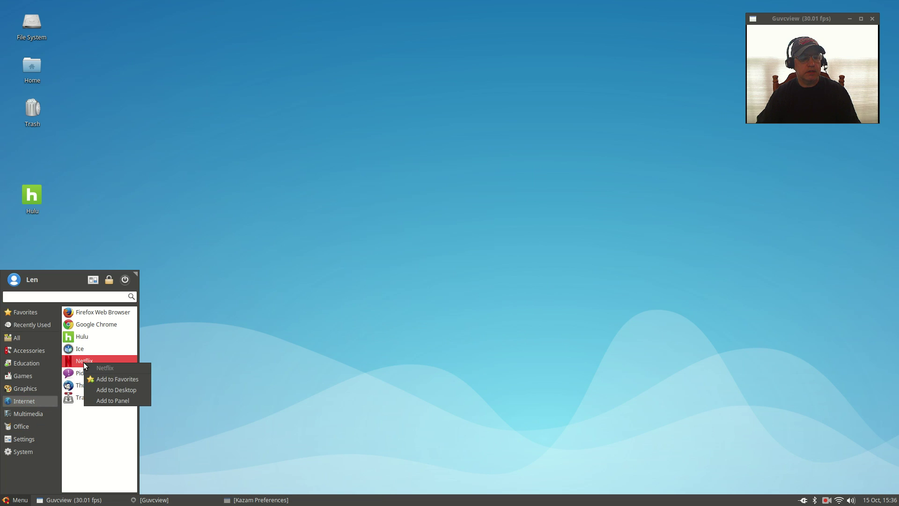
pyautogui.click(111, 387)
pyautogui.click(153, 231)
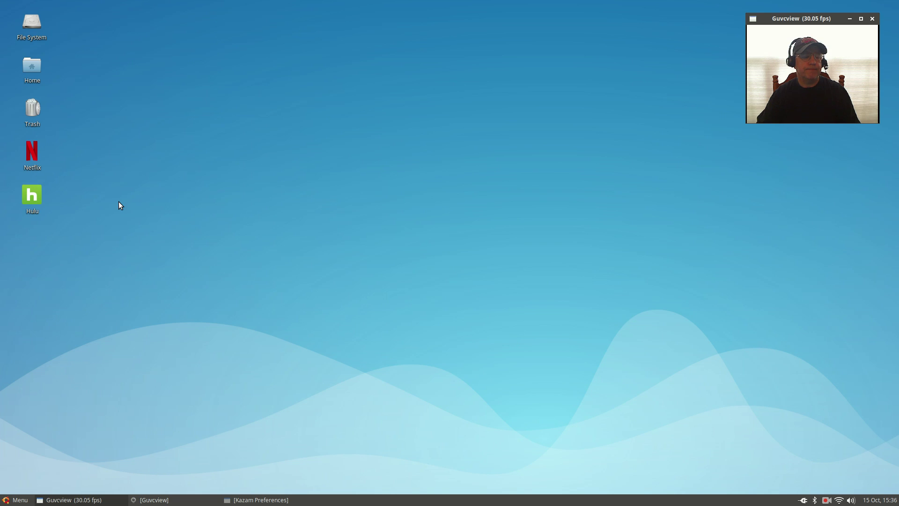
# Launch Netflix from its desktop launcher, move and widen its window to fill the space beside the webcam window, and close it.
pyautogui.doubleClick(31, 153)
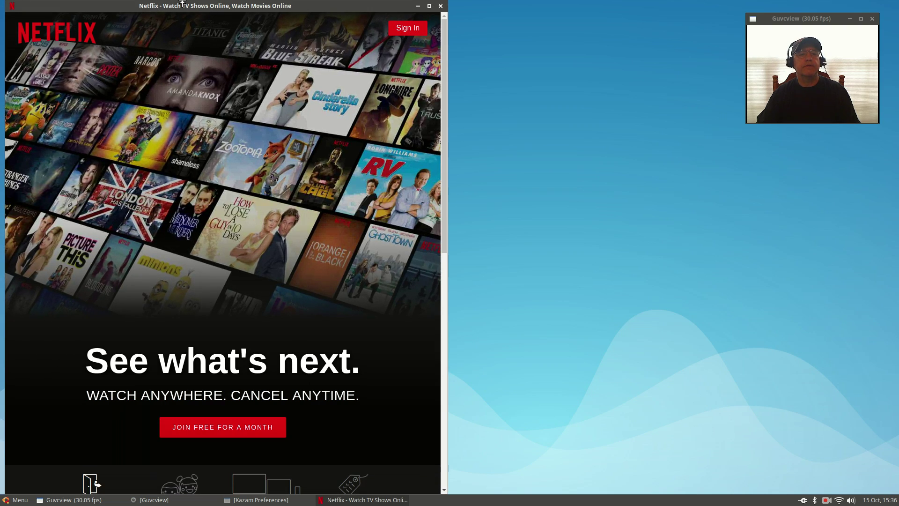
pyautogui.moveTo(182, 1); pyautogui.dragTo(195, 13)
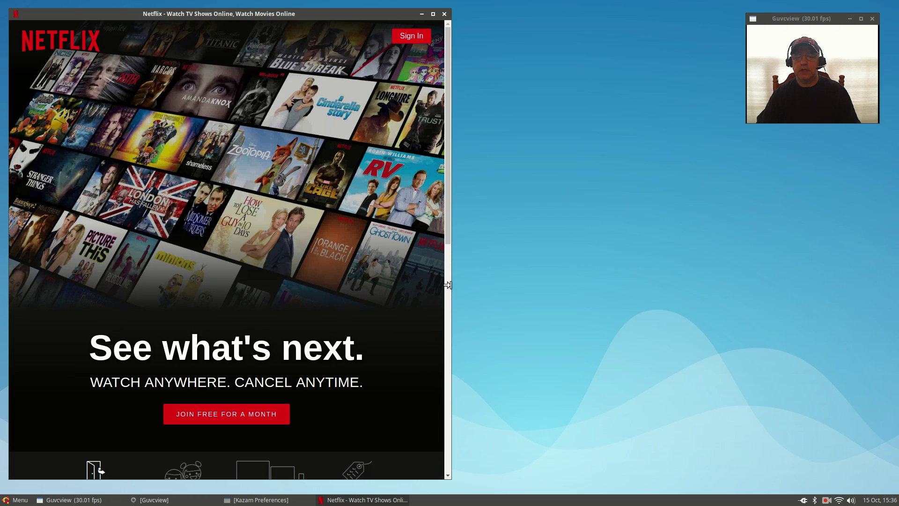
pyautogui.moveTo(447, 285); pyautogui.dragTo(725, 280)
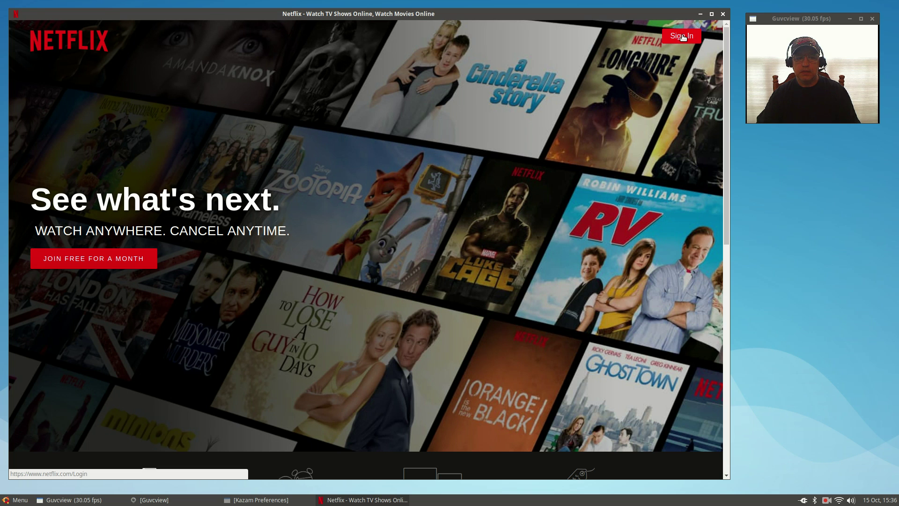
pyautogui.click(722, 18)
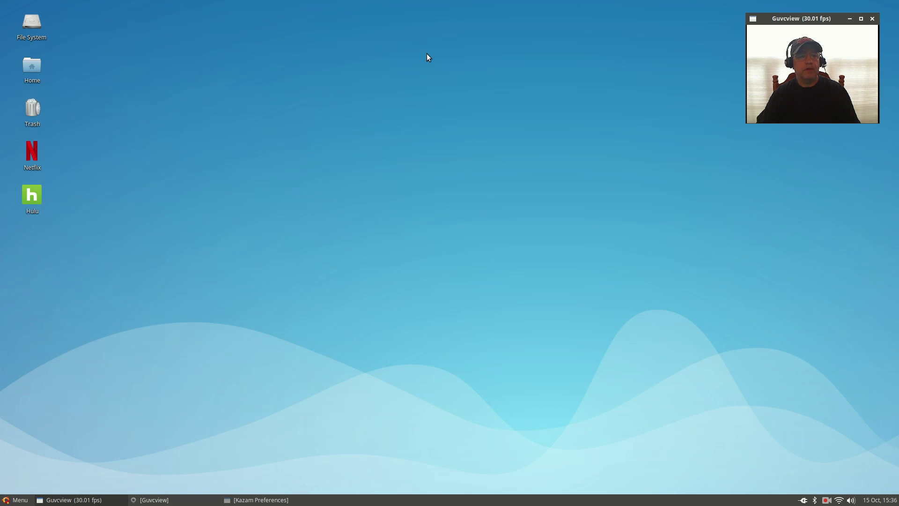
# Launch Hulu from its desktop launcher and move and widen its window to fill the space beside the webcam window.
pyautogui.doubleClick(31, 194)
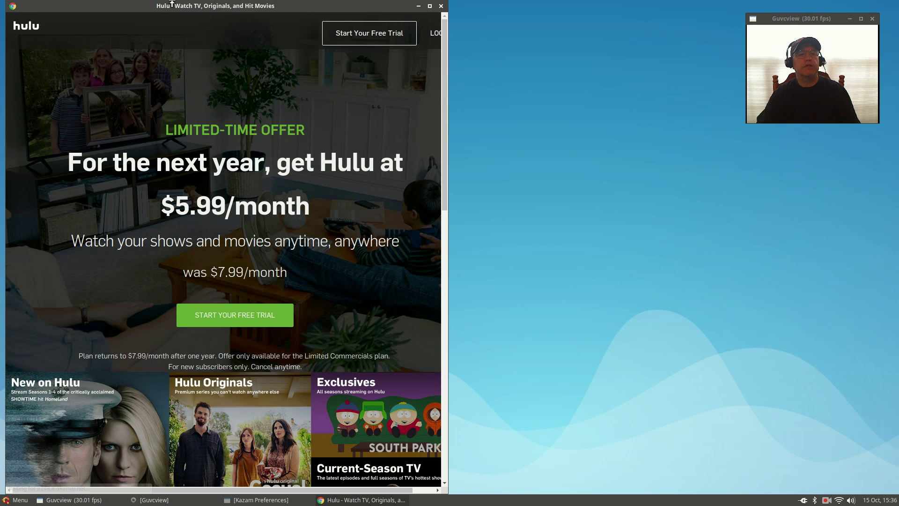
pyautogui.moveTo(170, 7); pyautogui.dragTo(170, 37)
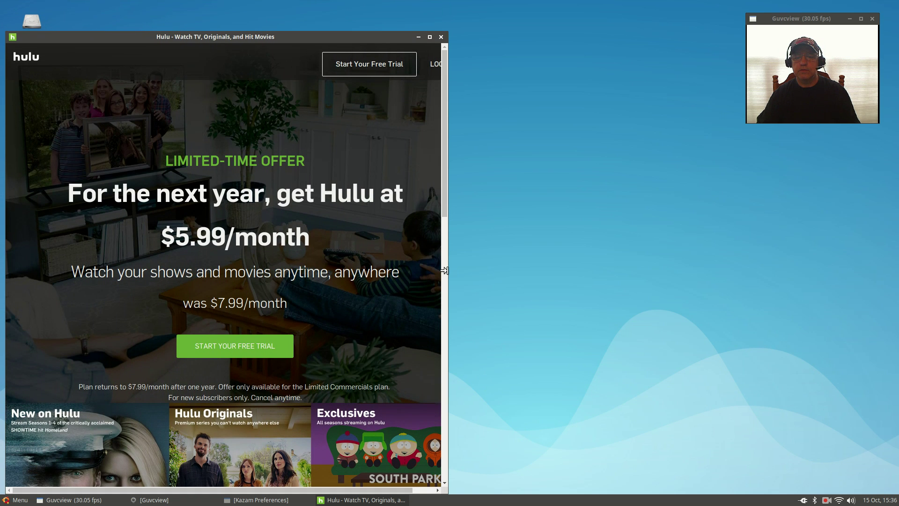
pyautogui.moveTo(448, 270); pyautogui.dragTo(729, 241)
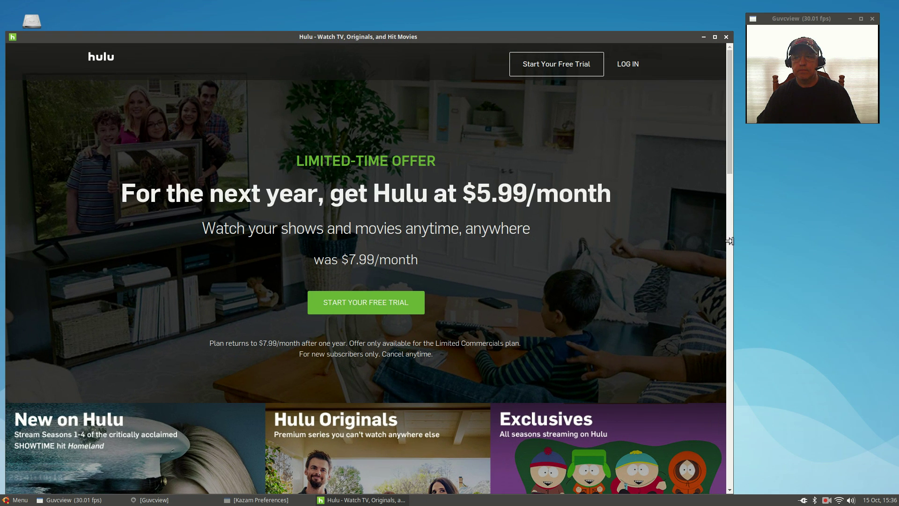
pyautogui.moveTo(325, 43); pyautogui.dragTo(324, 11)
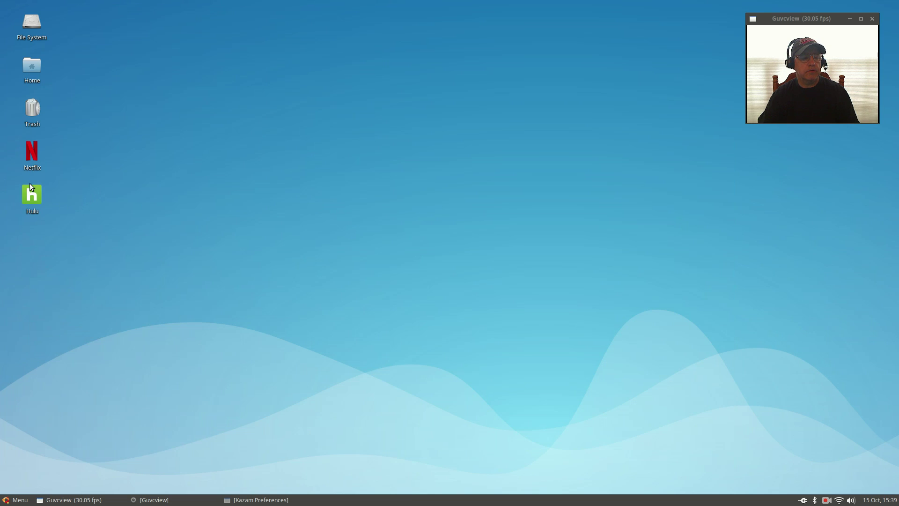
# Test the Netflix launcher by playing Mascots, pause the playback, and close the window.
pyautogui.doubleClick(29, 152)
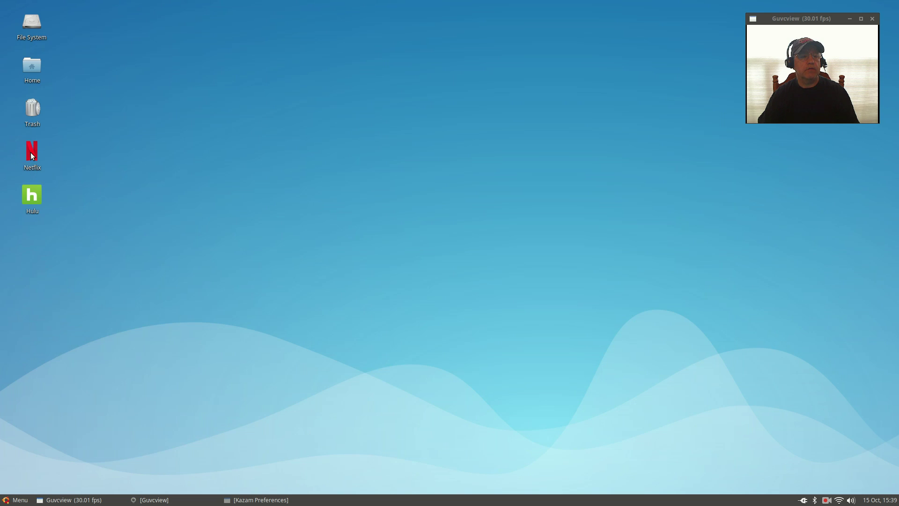
pyautogui.moveTo(329, 32); pyautogui.dragTo(331, 18)
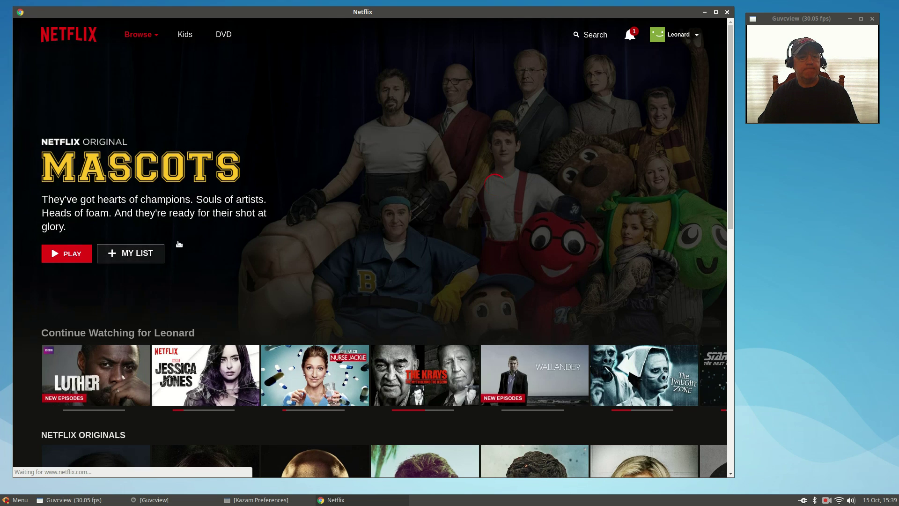
pyautogui.click(73, 255)
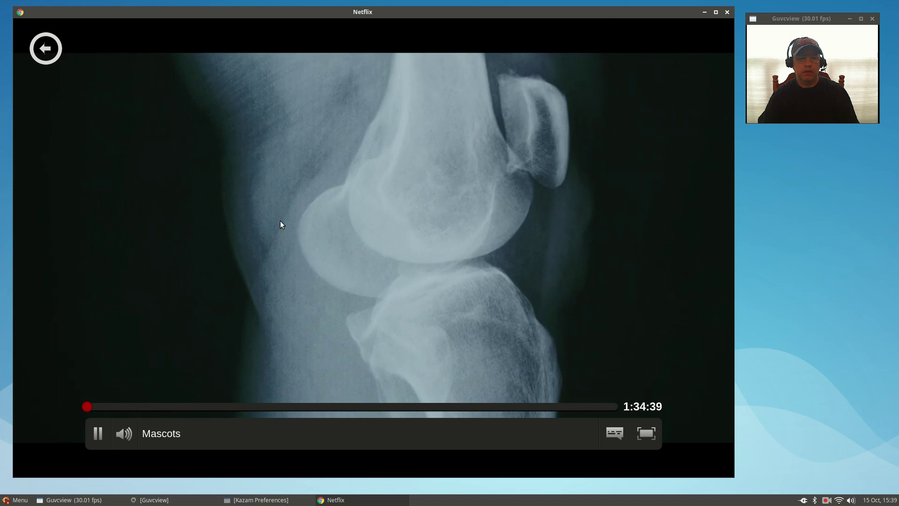
pyautogui.click(98, 435)
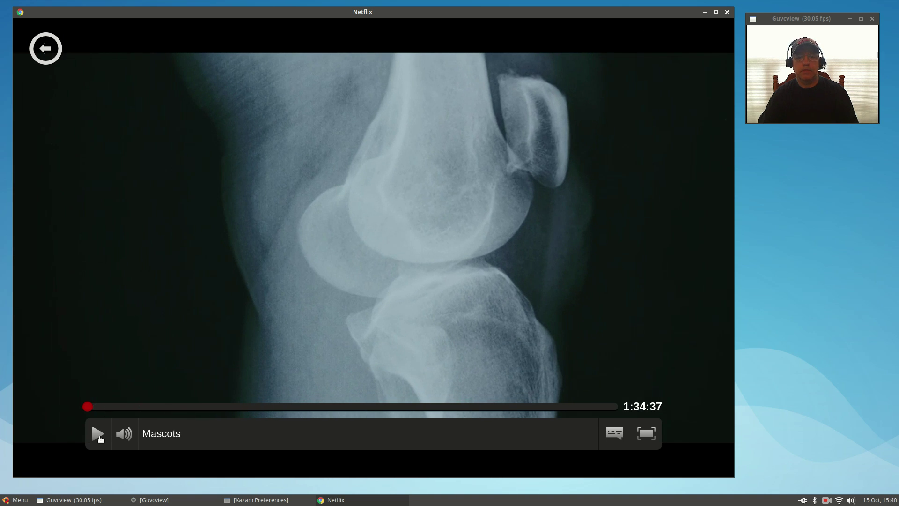
pyautogui.click(727, 12)
# Test the Hulu launcher by playing the first episode of Freakish, pause the playback, and close the window.
pyautogui.doubleClick(37, 198)
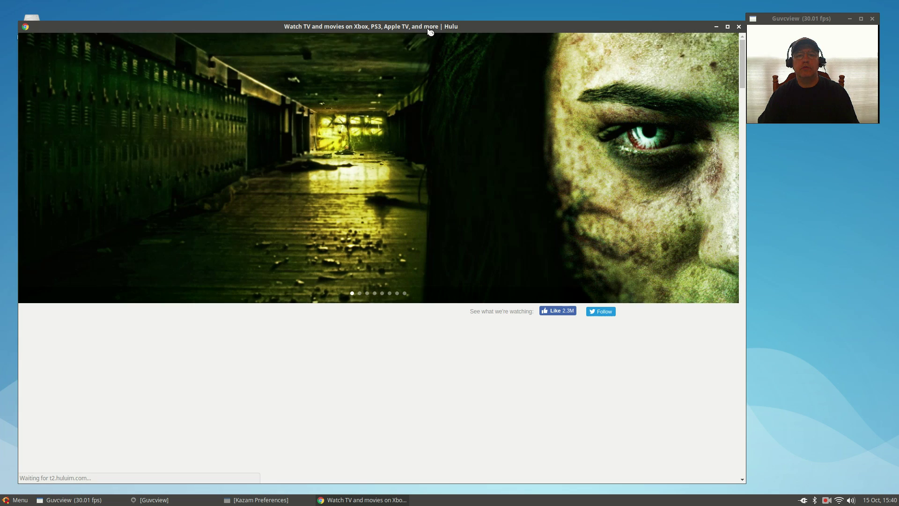
pyautogui.click(109, 201)
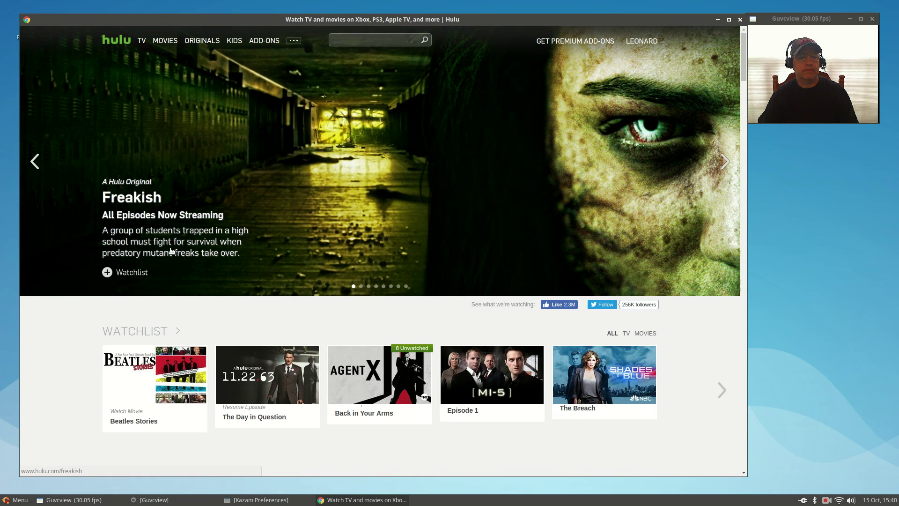
pyautogui.scroll(-5, 386, 168)
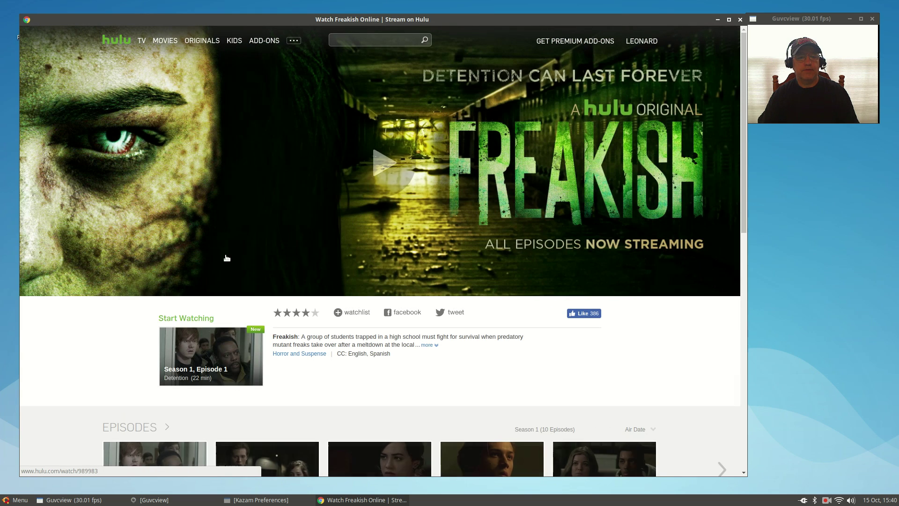
pyautogui.click(381, 168)
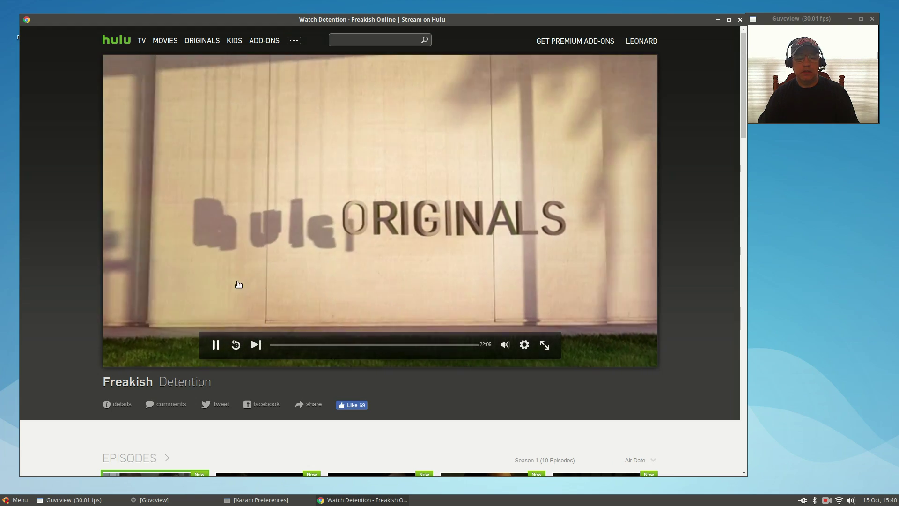
pyautogui.click(215, 345)
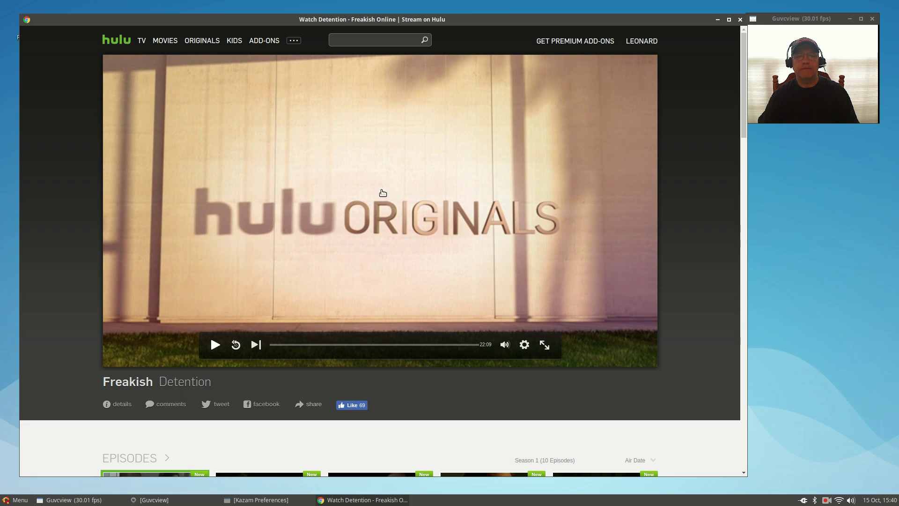
pyautogui.click(741, 19)
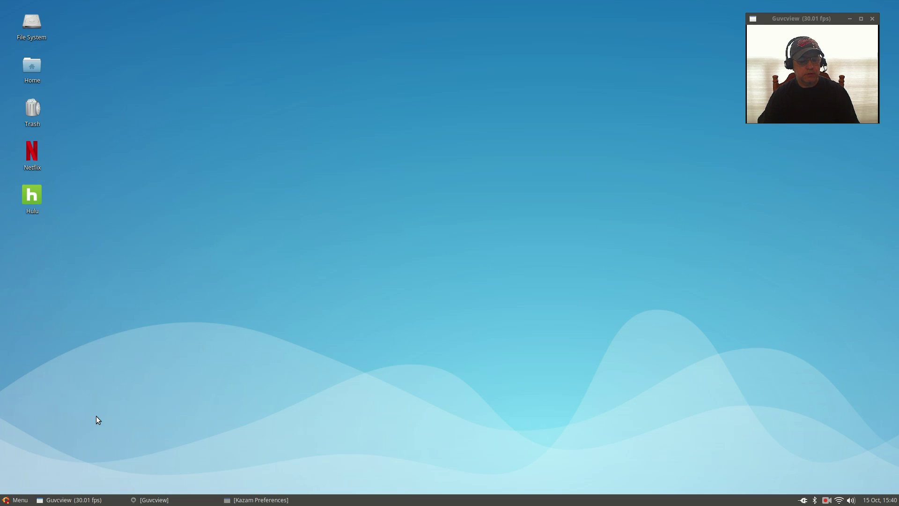
pyautogui.click(20, 500)
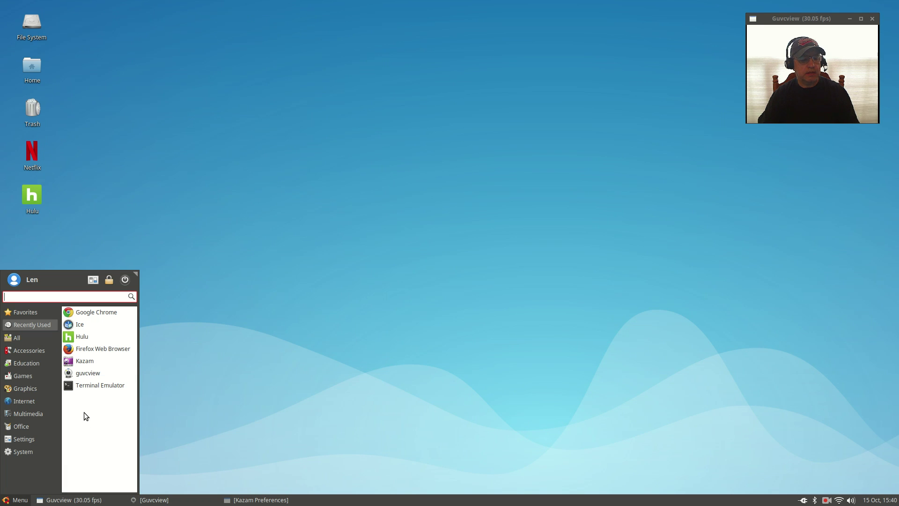
pyautogui.click(33, 399)
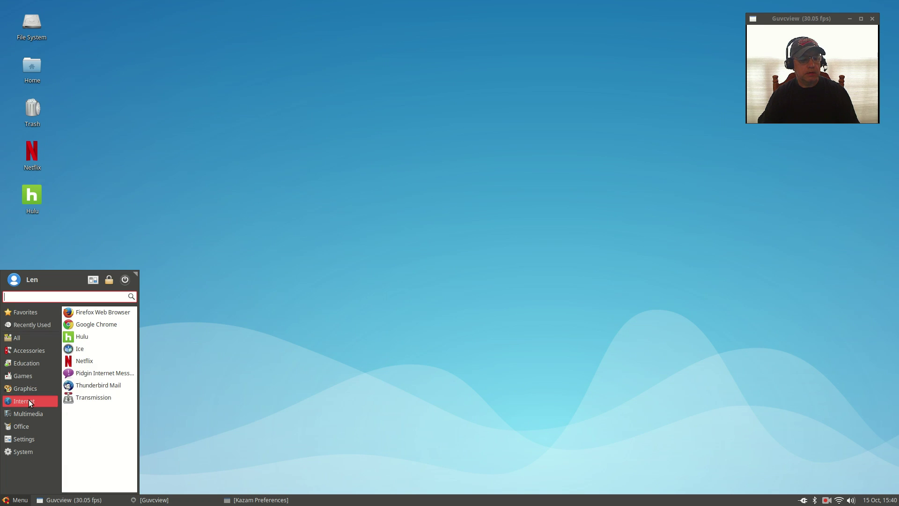
pyautogui.click(94, 354)
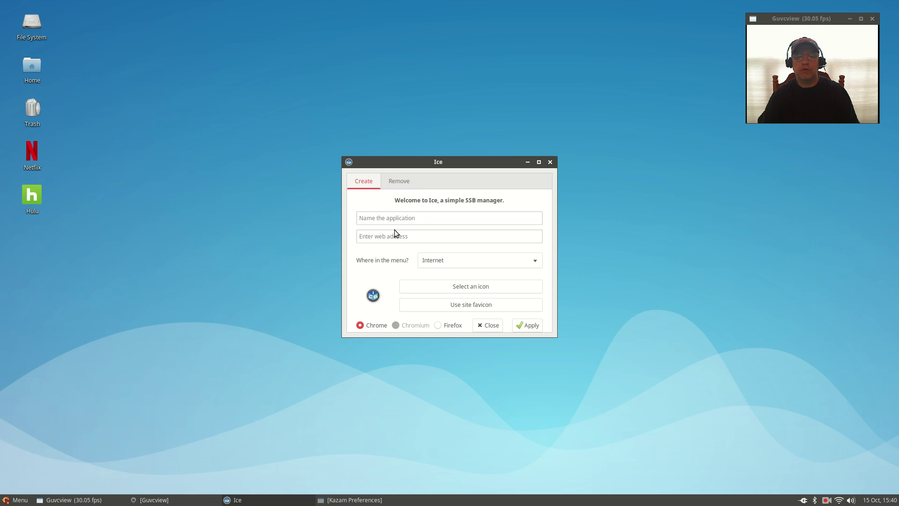
pyautogui.click(407, 216)
pyautogui.write('Y')
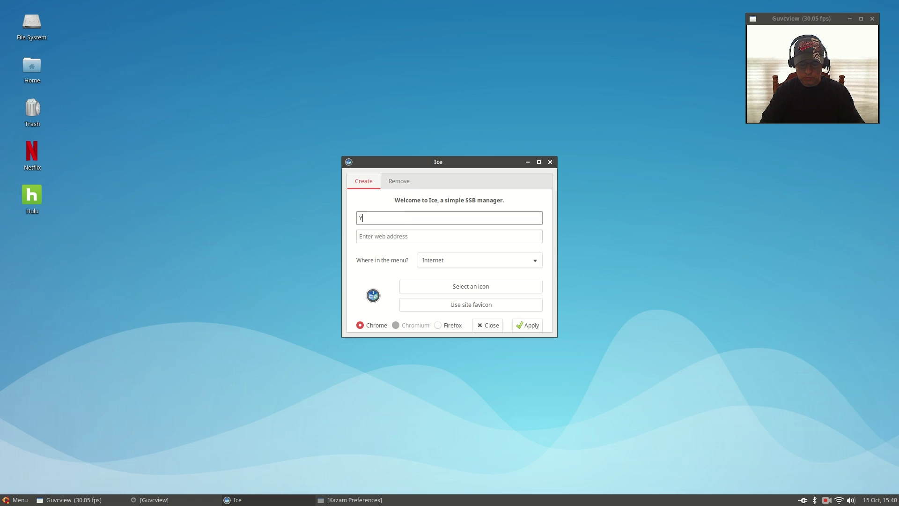
pyautogui.write('ouTube')
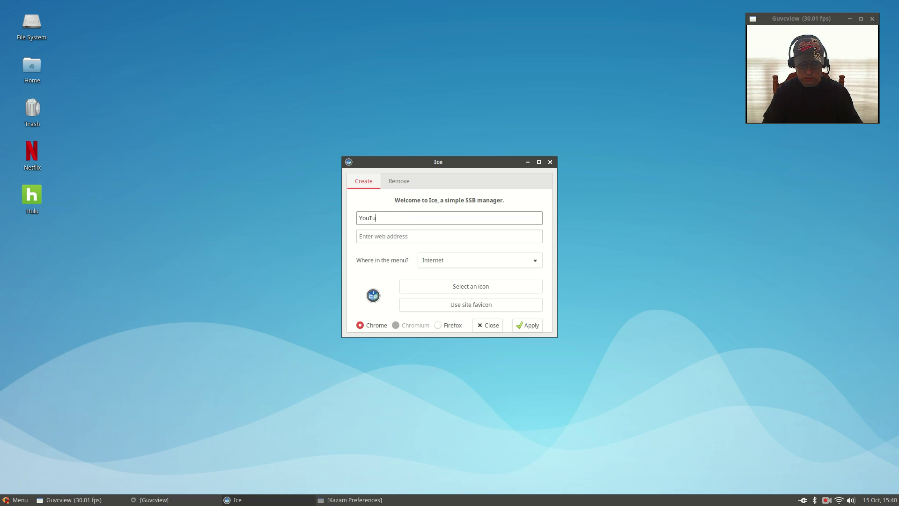
pyautogui.click(403, 236)
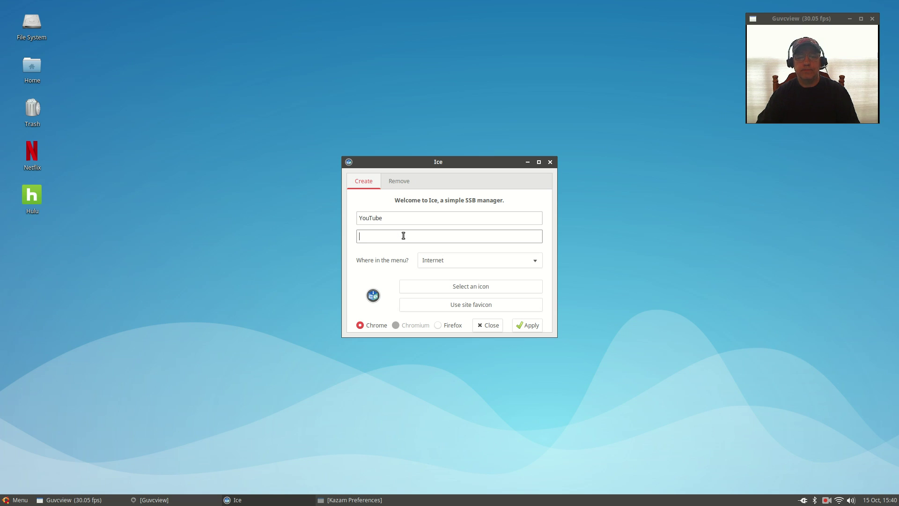
pyautogui.write('http://www.yourube.com')
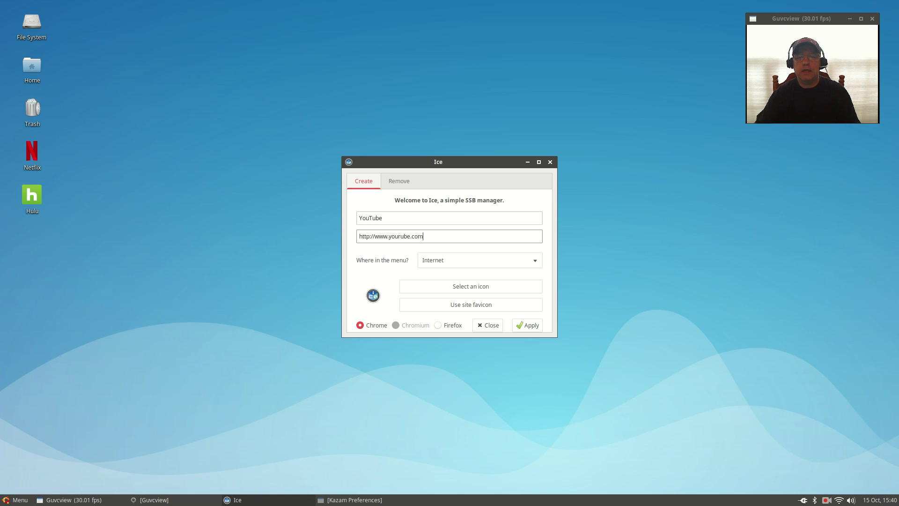
pyautogui.click(401, 236)
pyautogui.press('BackSpace')
pyautogui.write('t')
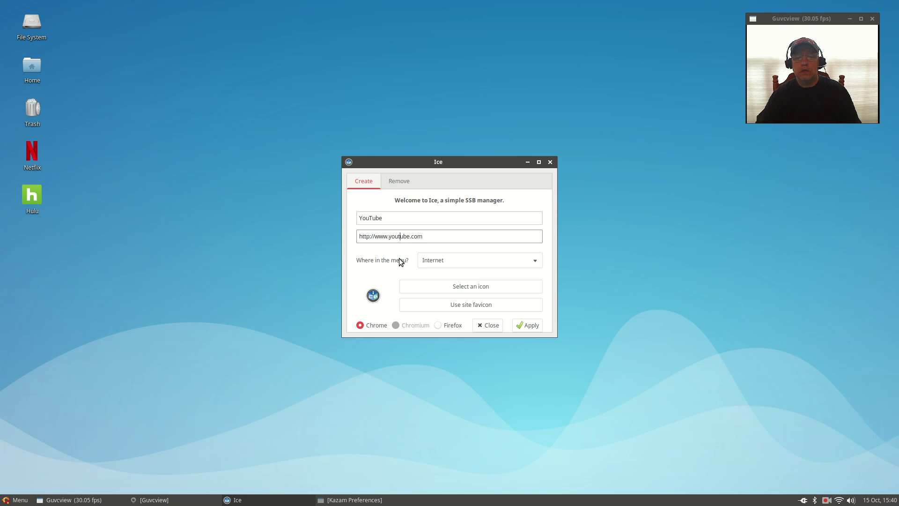
# Try the site favicon, and choose Youtube.jpg from the Icons/IceIcons folder on the 127 GB volume as the application's icon.
pyautogui.click(425, 305)
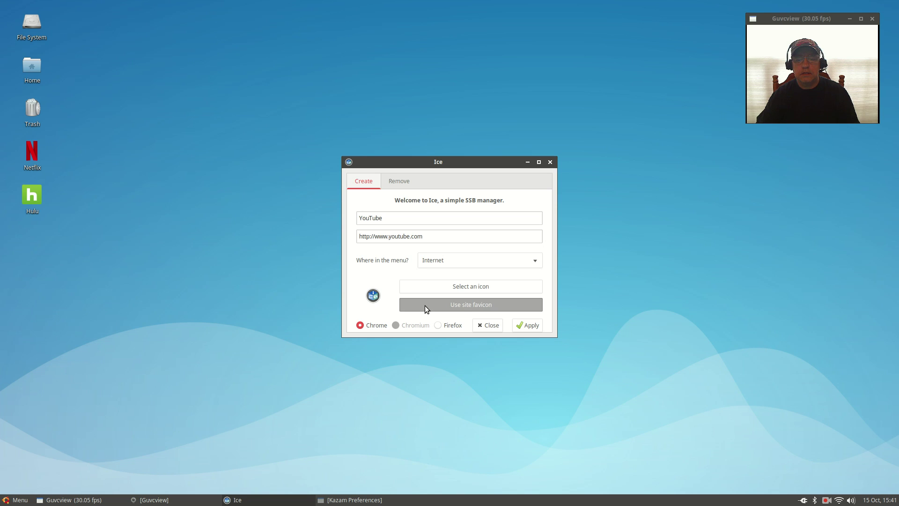
pyautogui.click(465, 287)
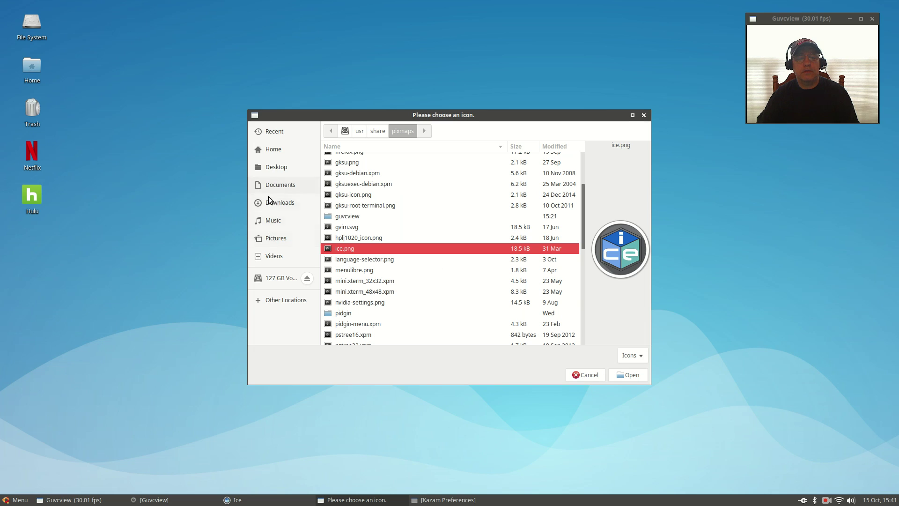
pyautogui.click(269, 280)
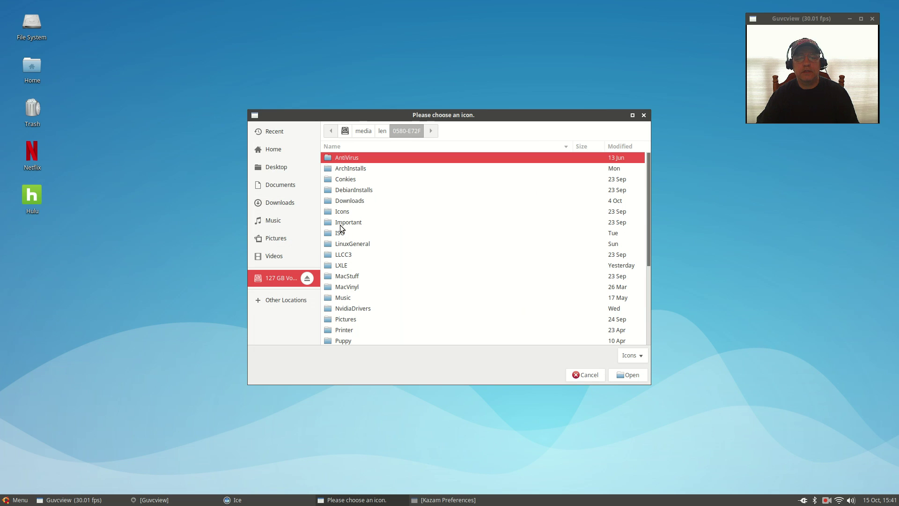
pyautogui.doubleClick(347, 210)
pyautogui.doubleClick(348, 190)
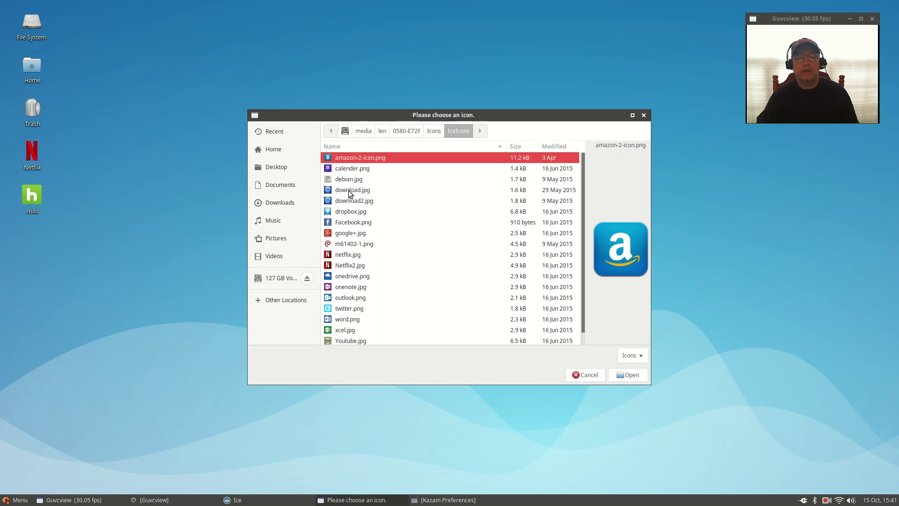
pyautogui.scroll(-1, 368, 288)
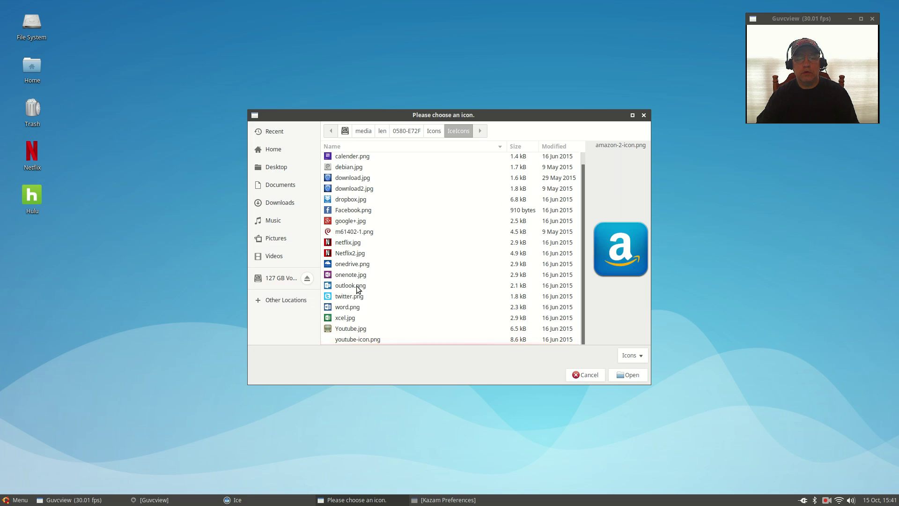
pyautogui.click(346, 329)
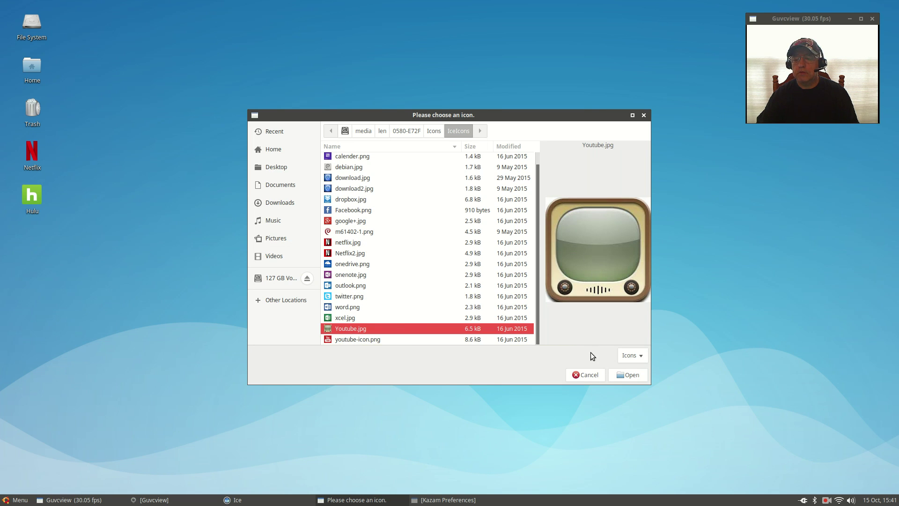
pyautogui.click(629, 375)
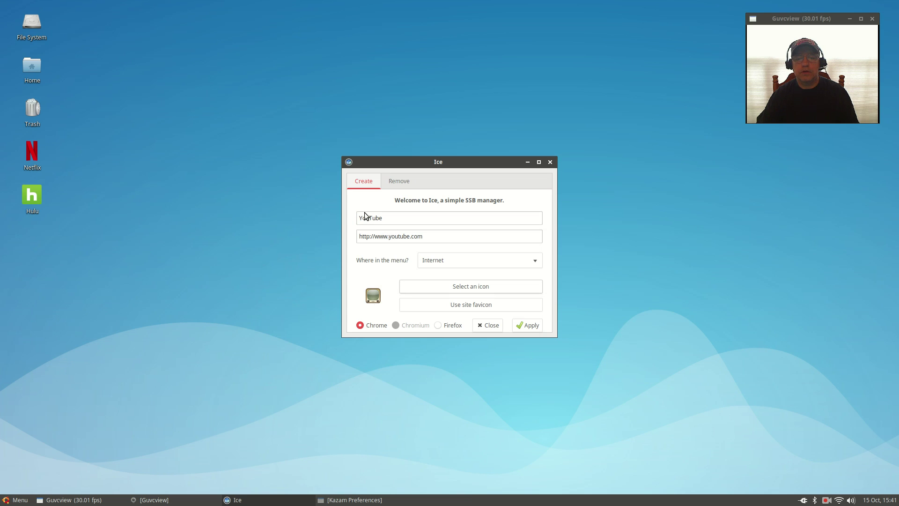
# Create the YouTube application, check it in the list of removable applications, and close Ice.
pyautogui.click(534, 328)
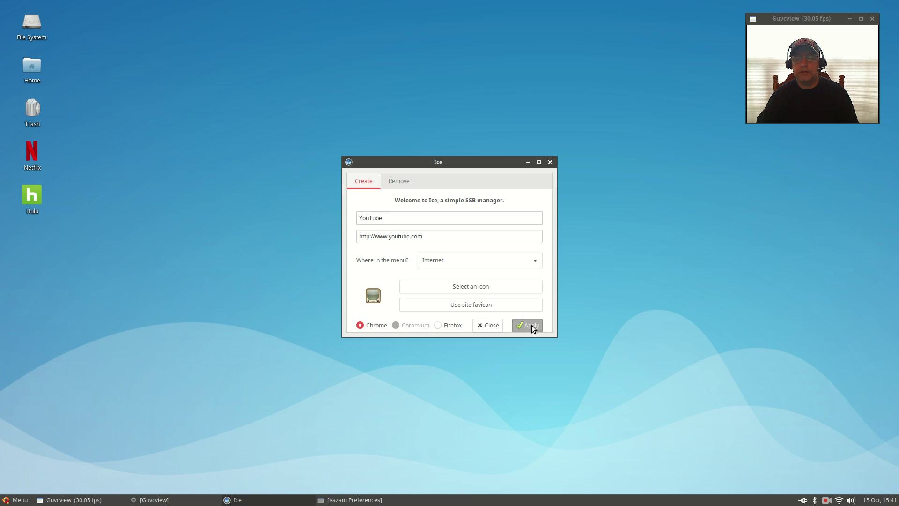
pyautogui.click(405, 182)
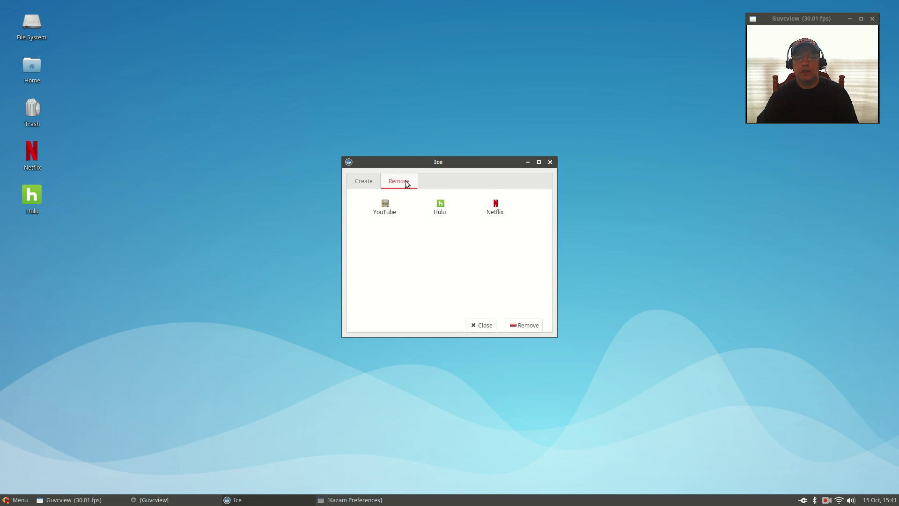
pyautogui.click(365, 183)
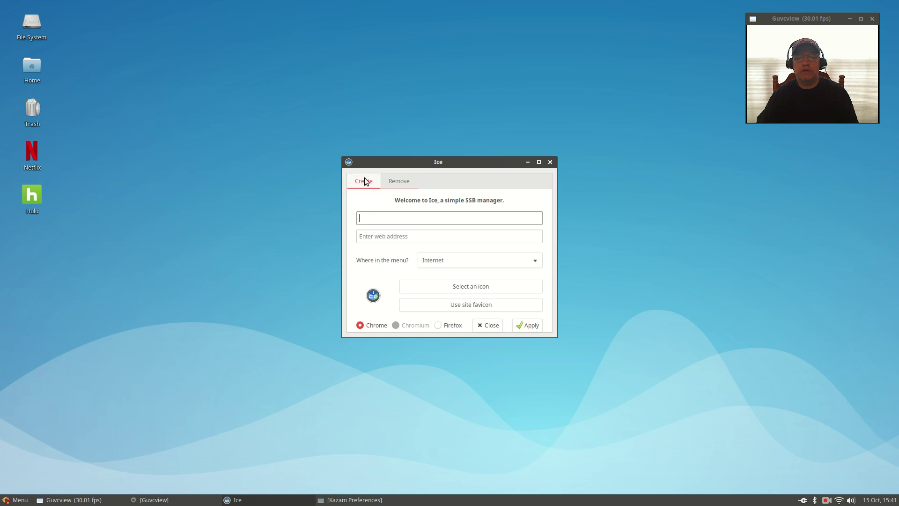
pyautogui.click(550, 162)
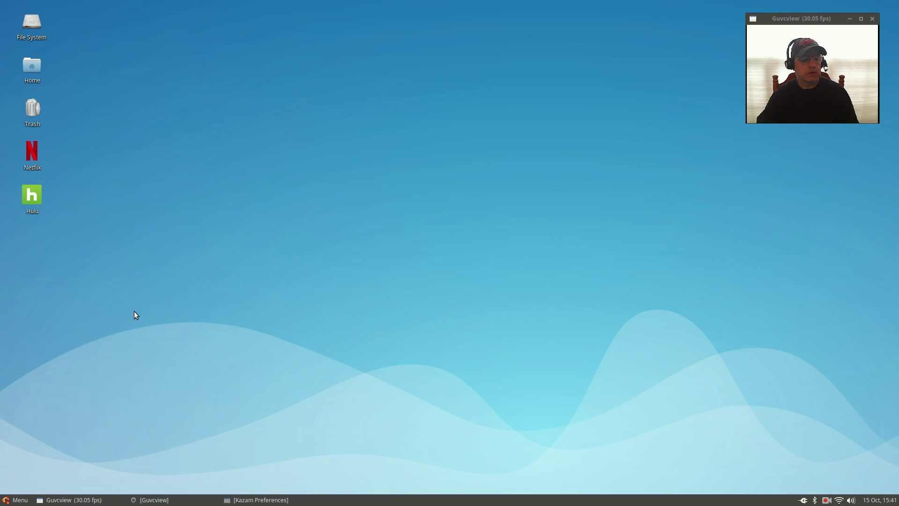
# Add a desktop launcher for YouTube from the Internet category of the applications.
pyautogui.click(10, 500)
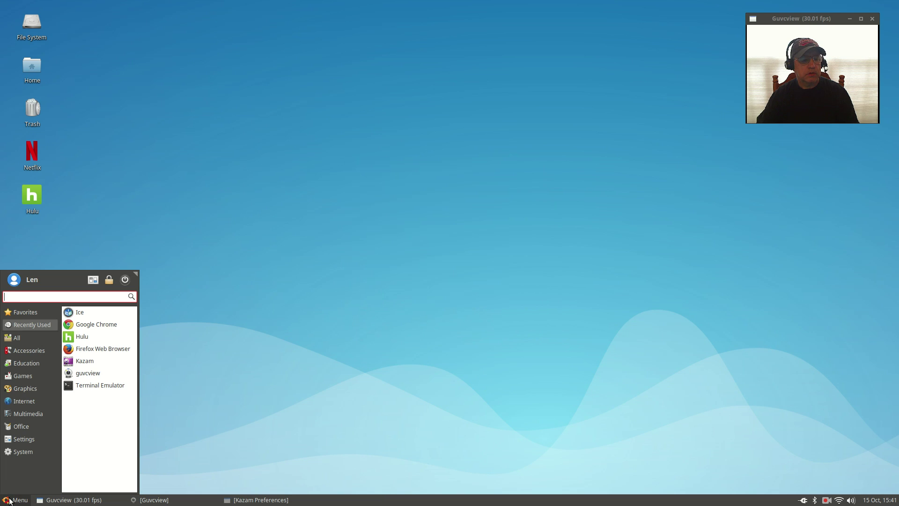
pyautogui.moveTo(23, 398)
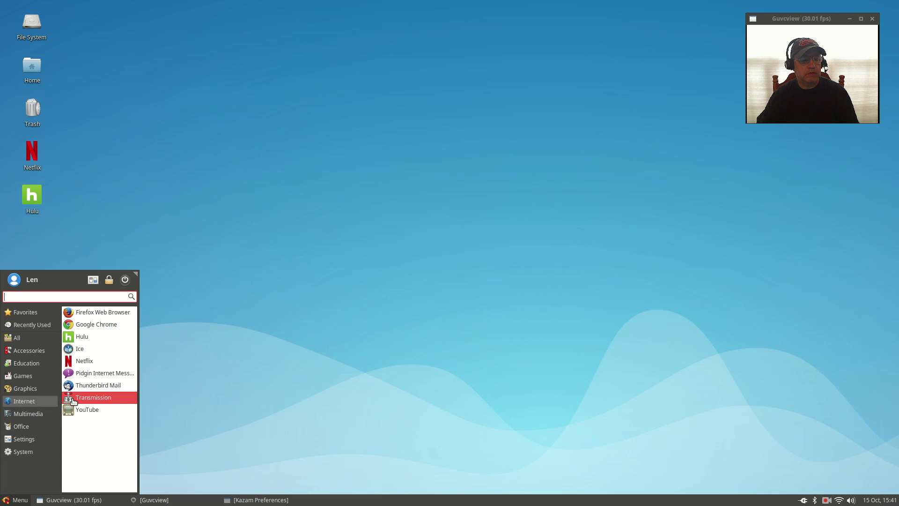
pyautogui.rightClick(83, 410)
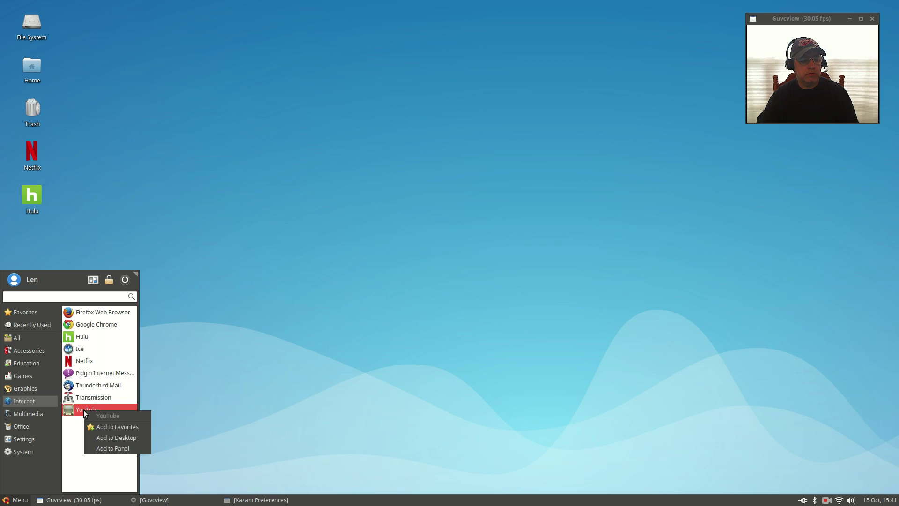
pyautogui.click(103, 438)
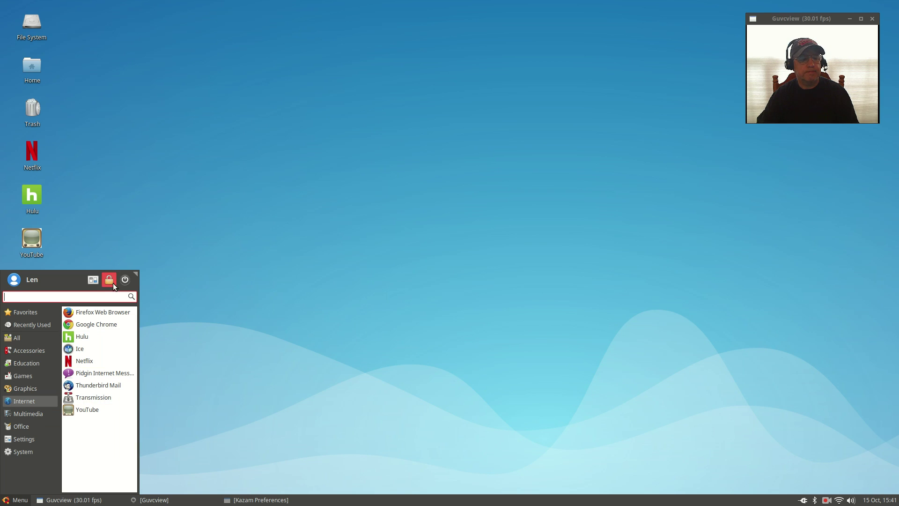
pyautogui.click(164, 238)
# Launch YouTube from its desktop launcher, widen its window to fill the space beside the webcam window, and move it slightly down.
pyautogui.doubleClick(29, 242)
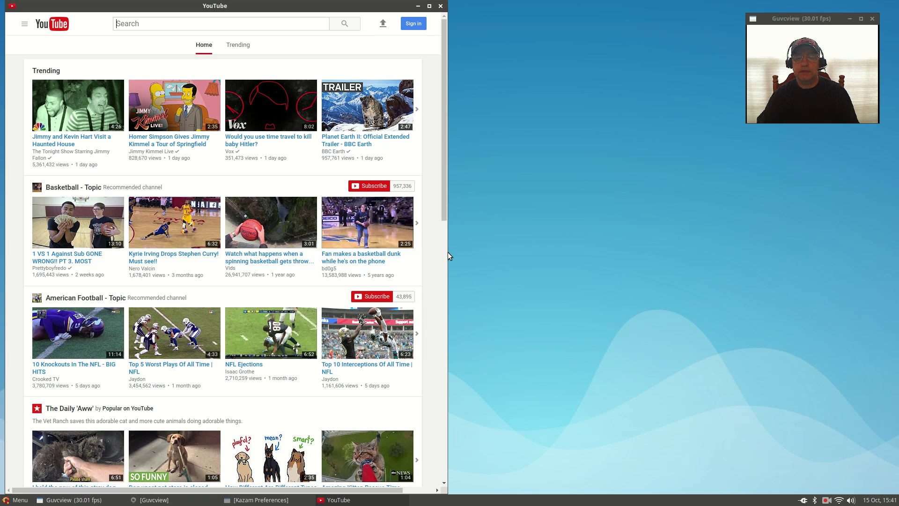
pyautogui.moveTo(443, 252); pyautogui.dragTo(723, 243)
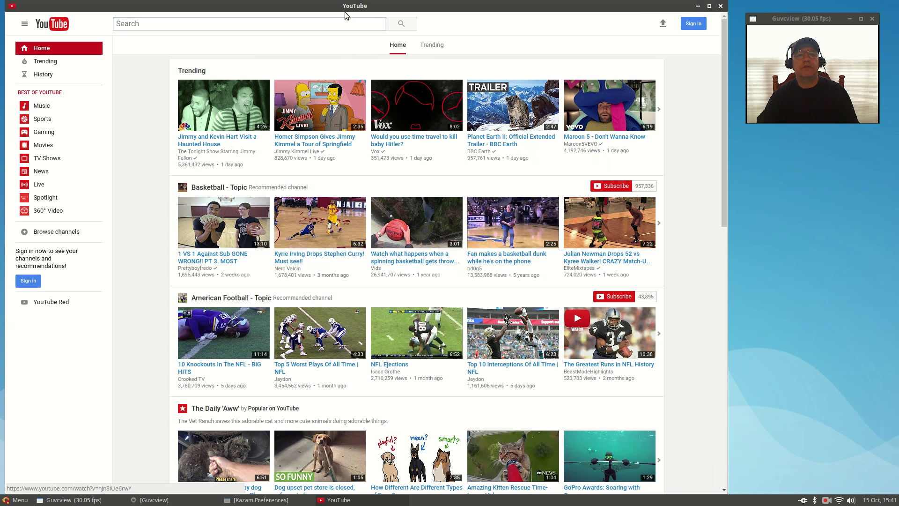
pyautogui.moveTo(331, 0); pyautogui.dragTo(369, 22)
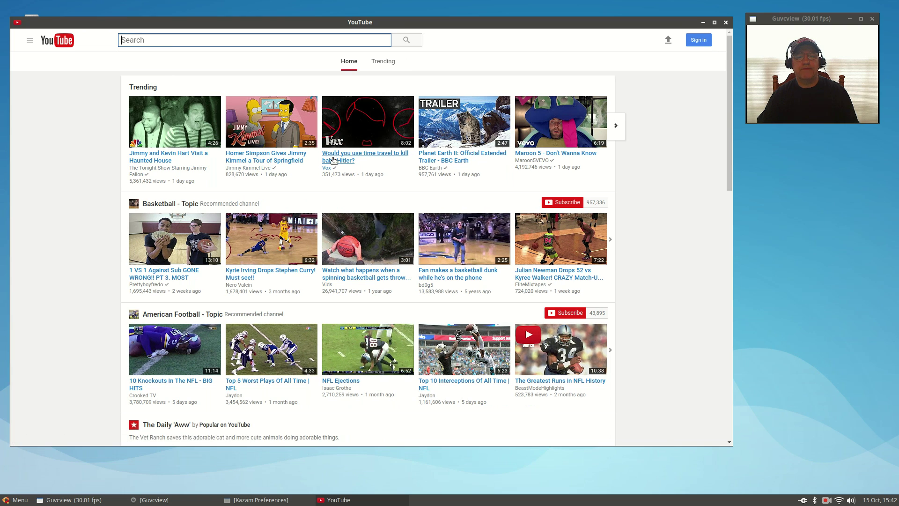
# Test YouTube by playing Homer Simpson Gives Jimmy Kimmel a Tour of Springfield, pause the playback, and minimize the window.
pyautogui.click(261, 154)
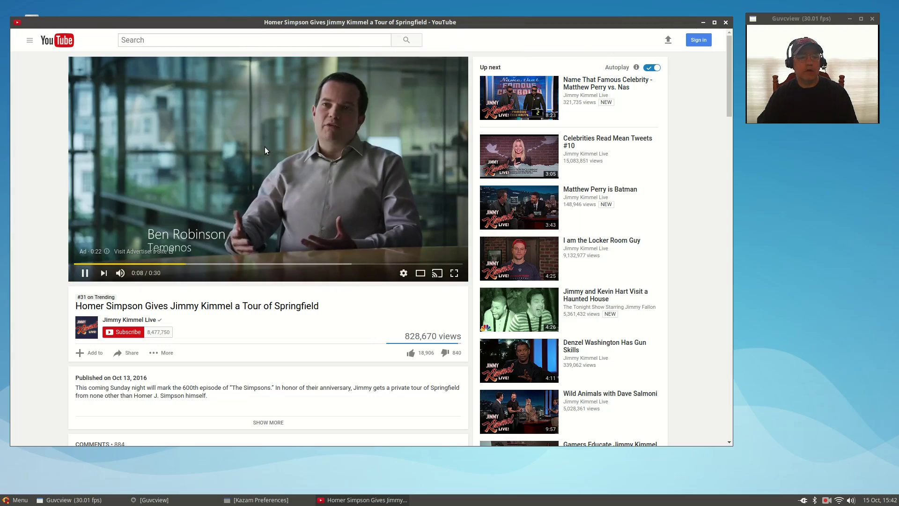
pyautogui.click(86, 274)
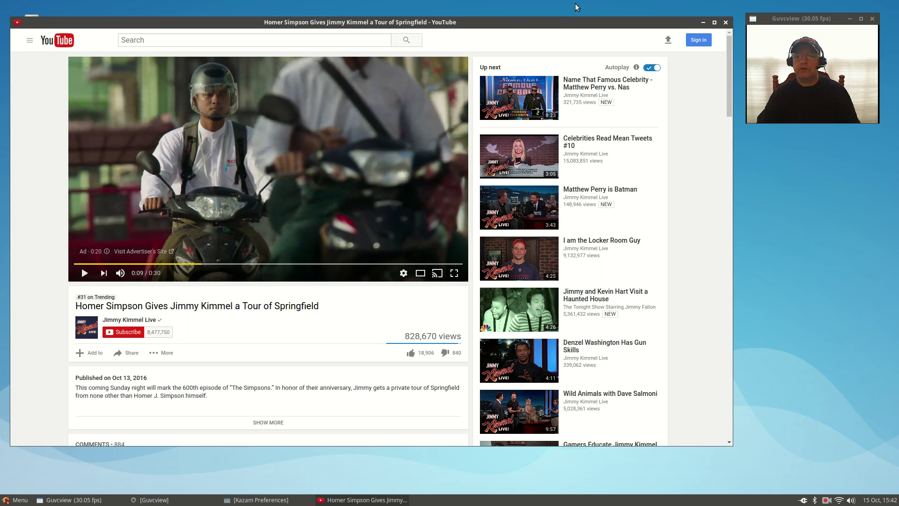
pyautogui.click(703, 21)
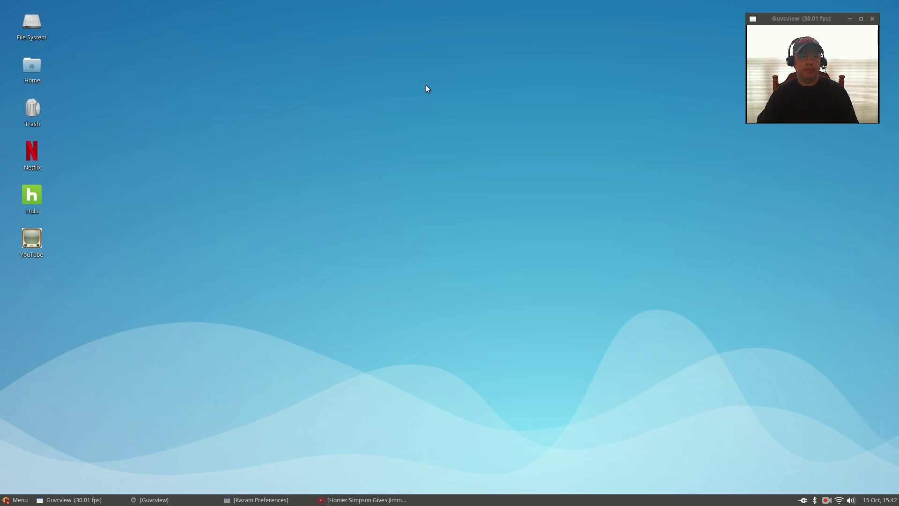